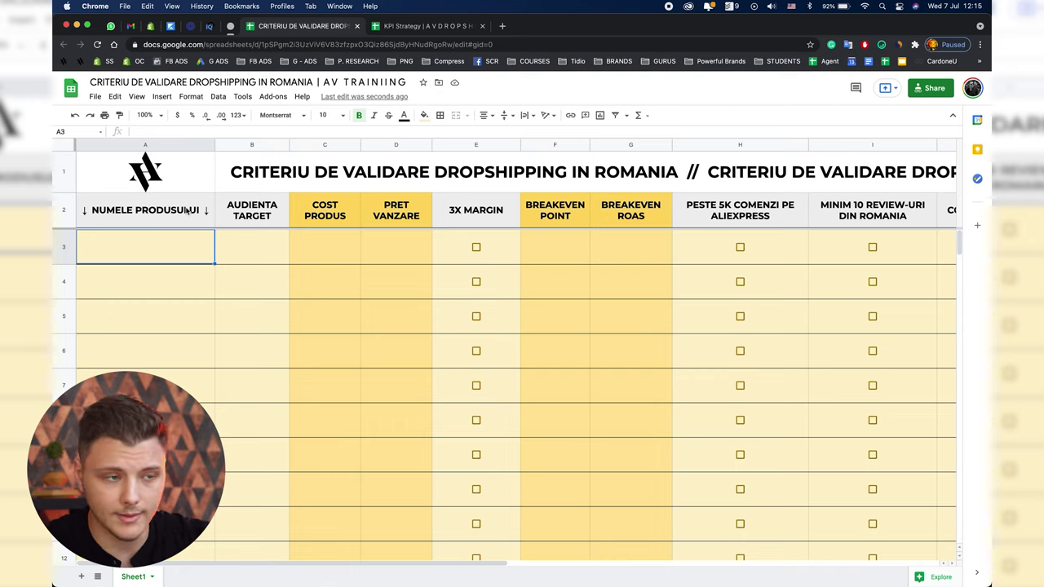
click(96, 99)
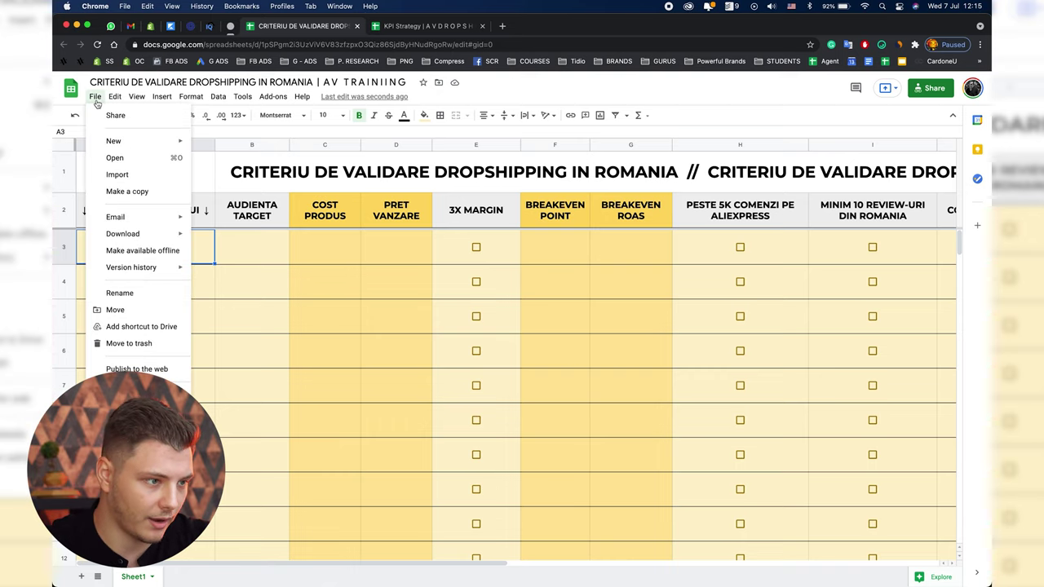
click(228, 245)
click(203, 250)
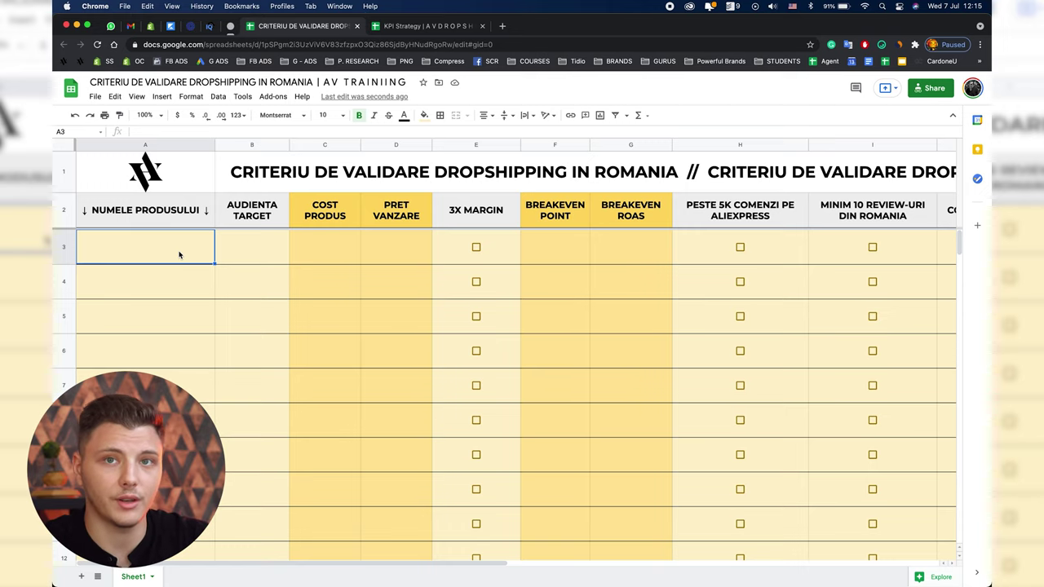
Examine the product name and target audience columns of the dropshipping validation sheet.
click(145, 145)
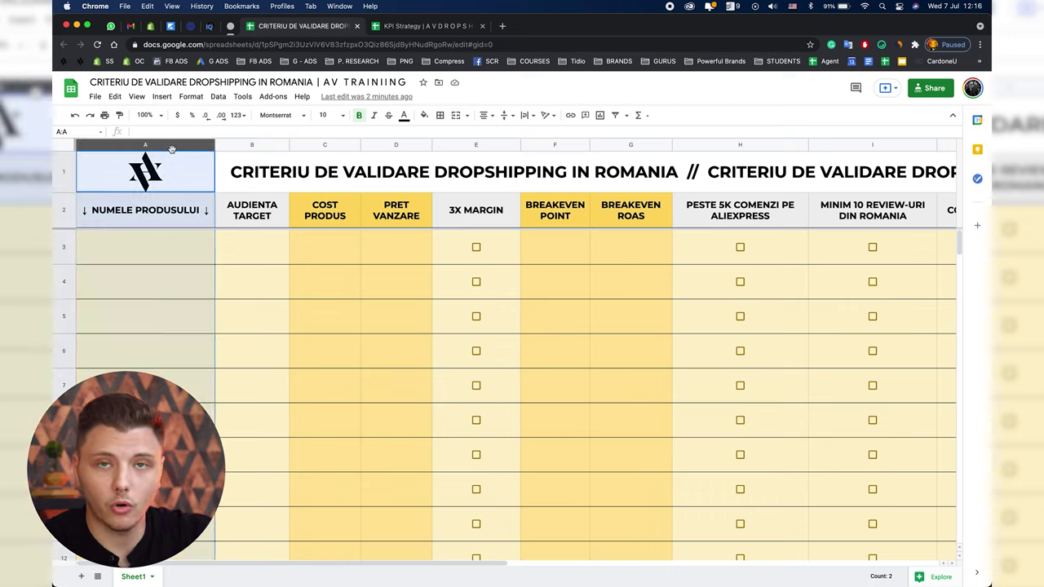
click(186, 210)
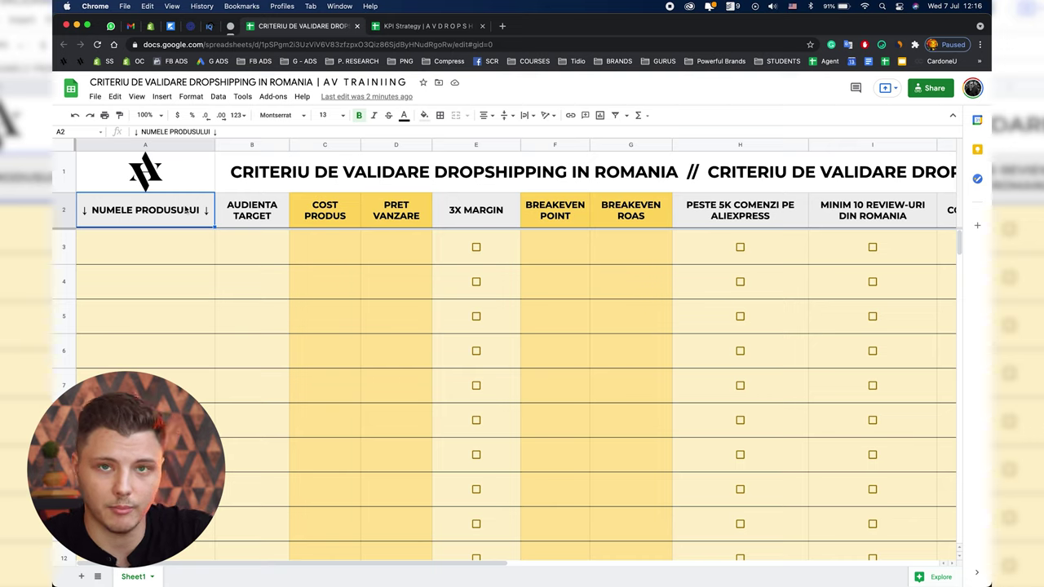
click(163, 260)
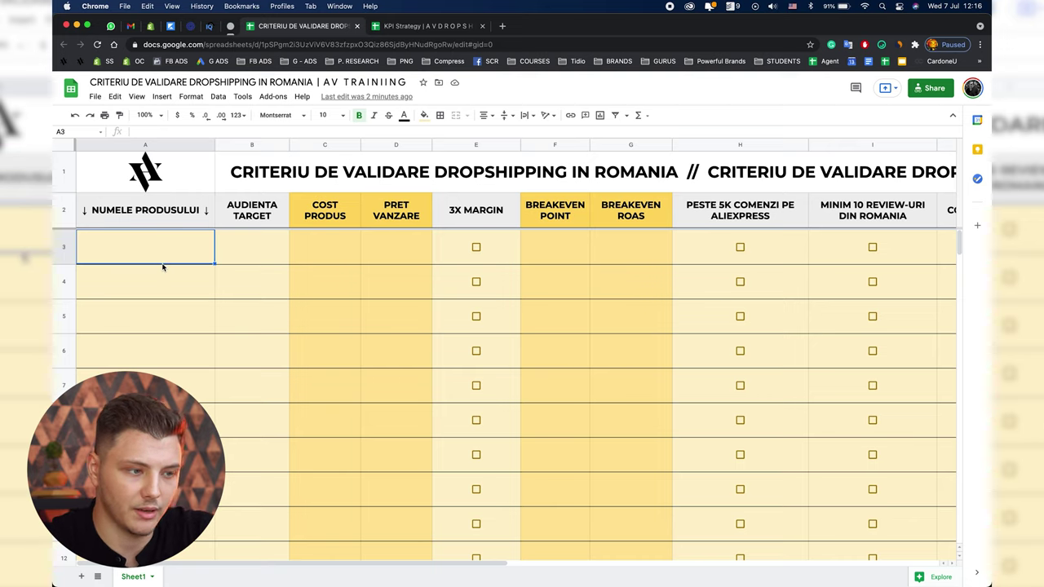
click(252, 145)
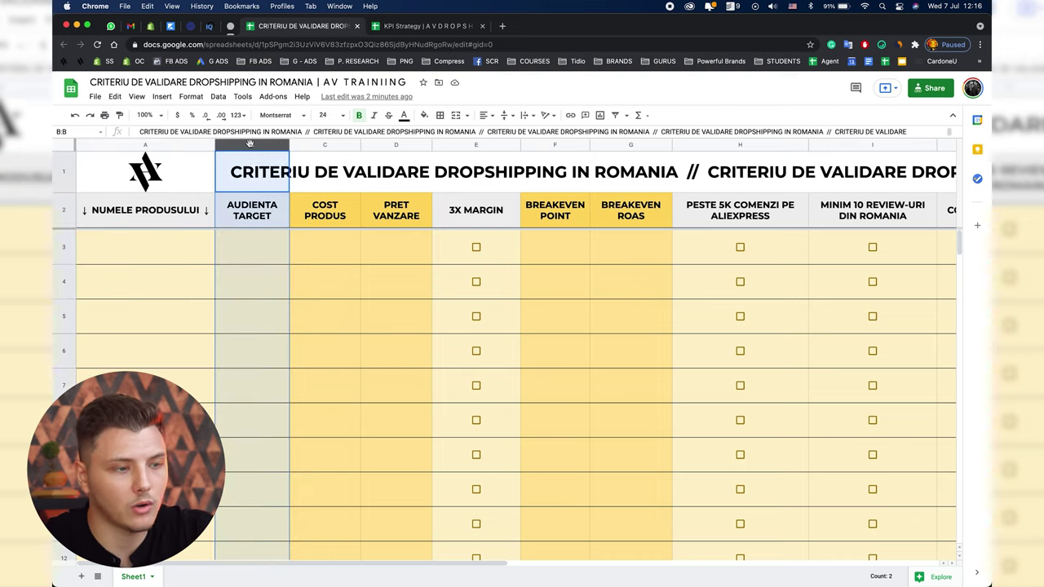
click(269, 223)
click(267, 249)
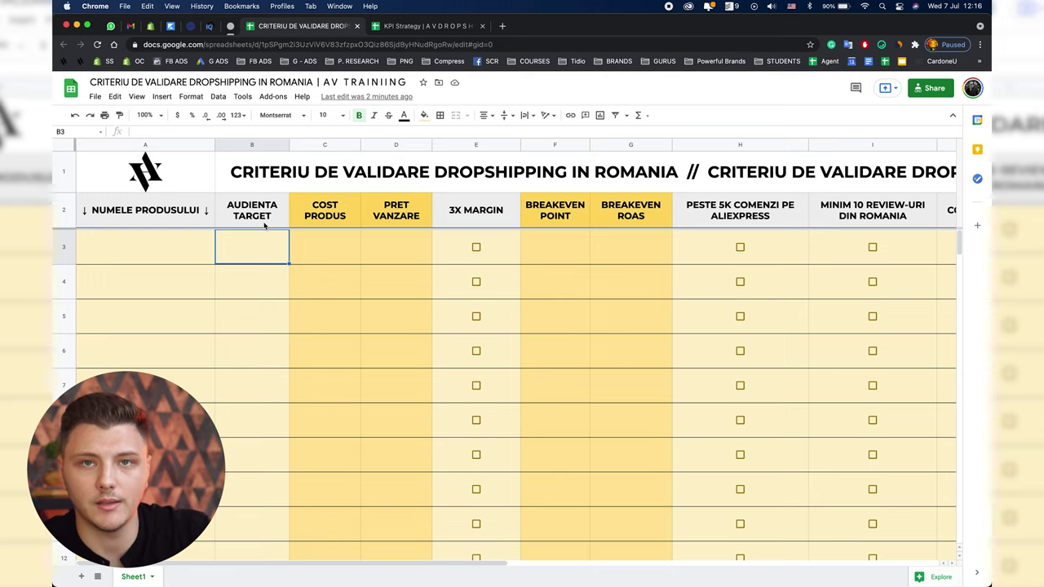
click(259, 143)
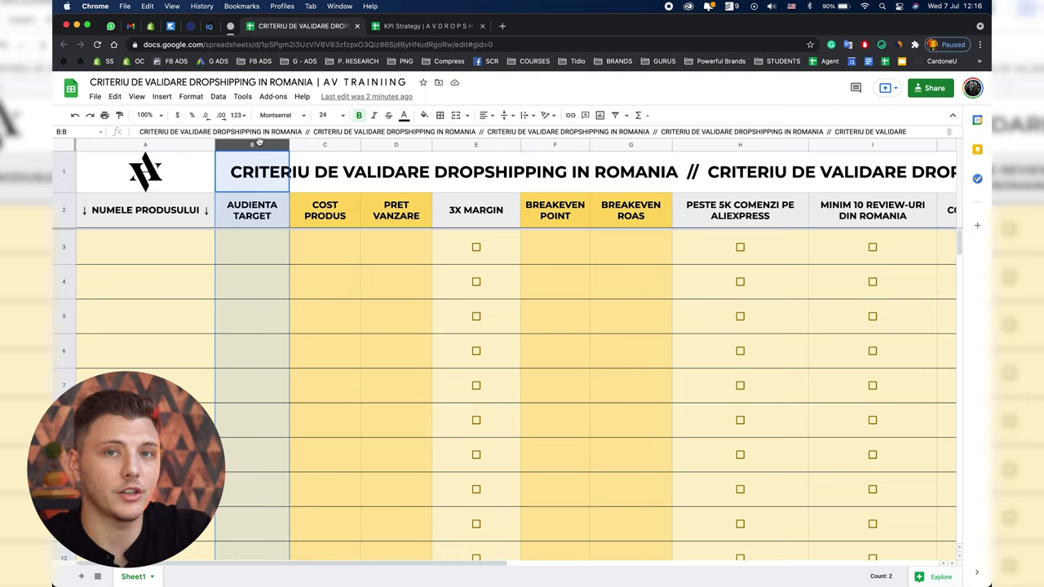
Look up the value of 3 USD in Romanian lei and enter 12,5 as the product cost in row 3.
click(324, 145)
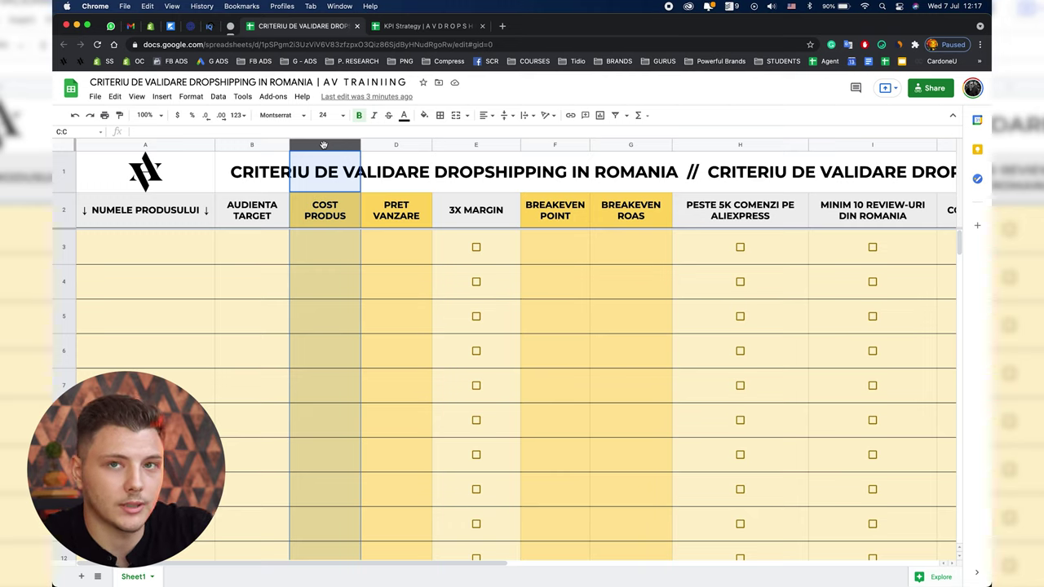
key(super+space)
text(3 usd)
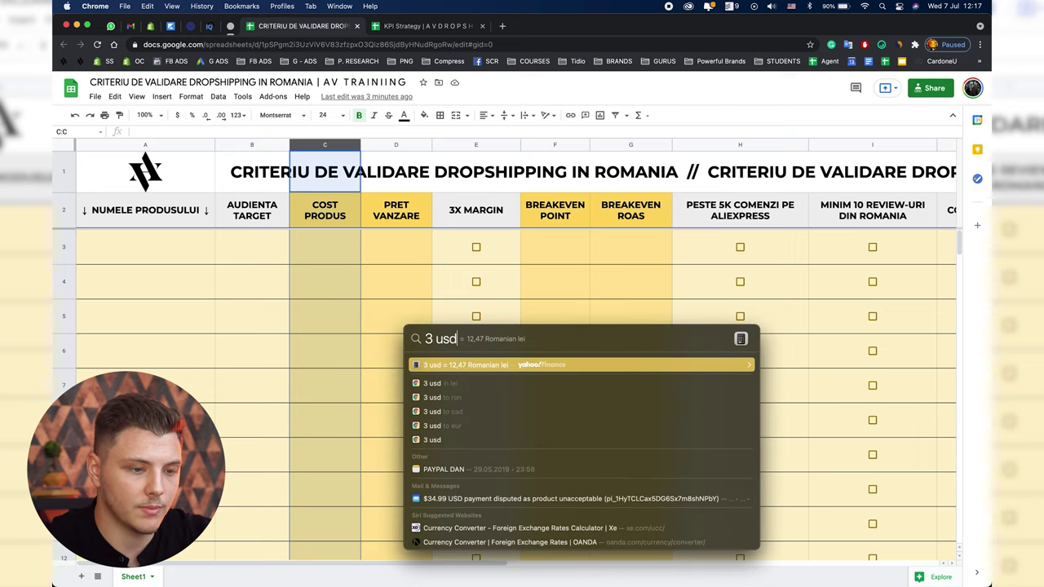
key(Escape)
click(326, 247)
text(12,5)
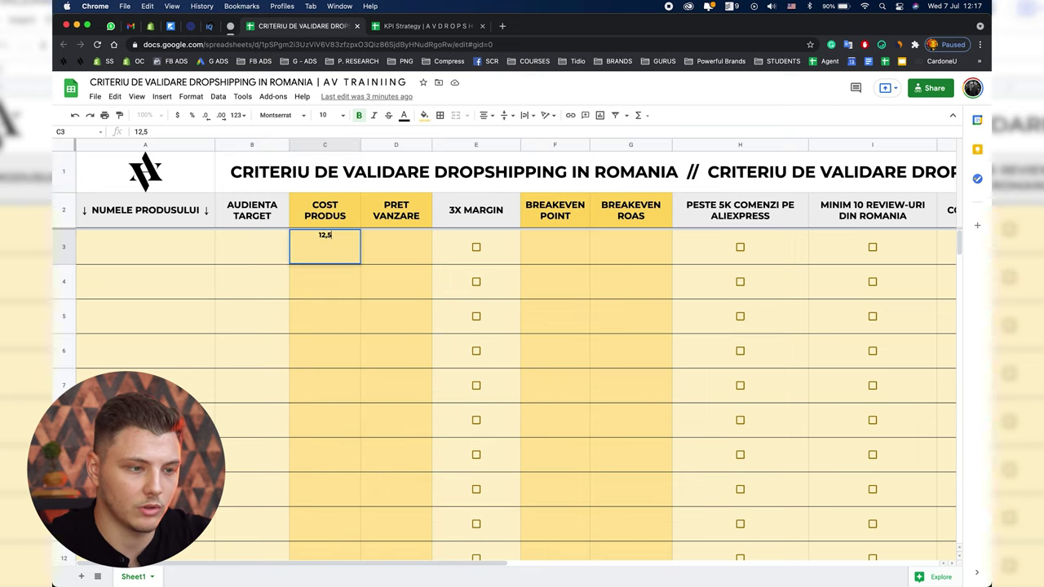
key(Return)
Review the selling price, competition in Romania and product cost columns of the validation sheet.
click(386, 252)
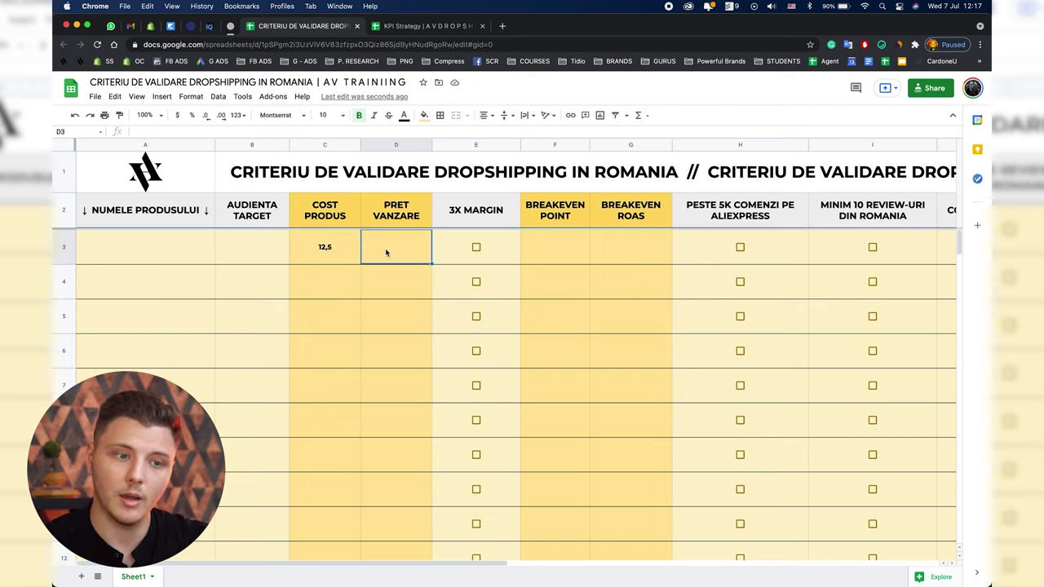
scroll(461, 256, right, 5)
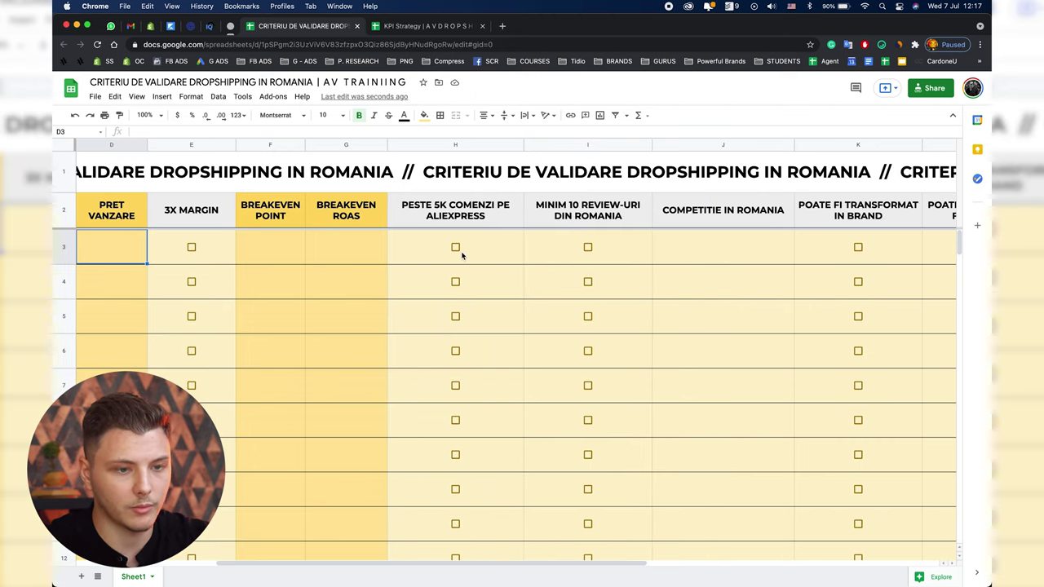
click(718, 145)
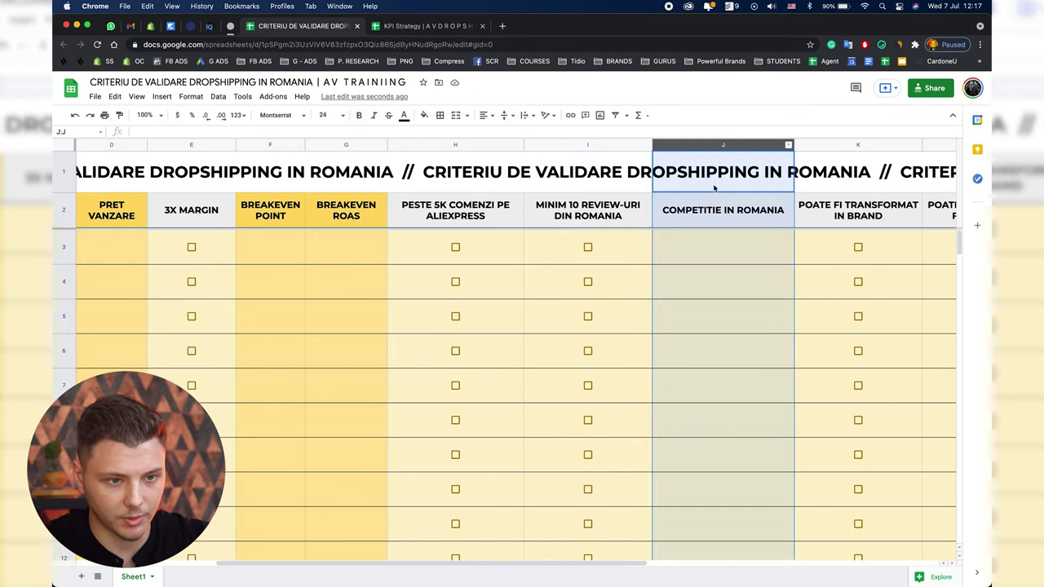
click(707, 241)
scroll(707, 243, left, 5)
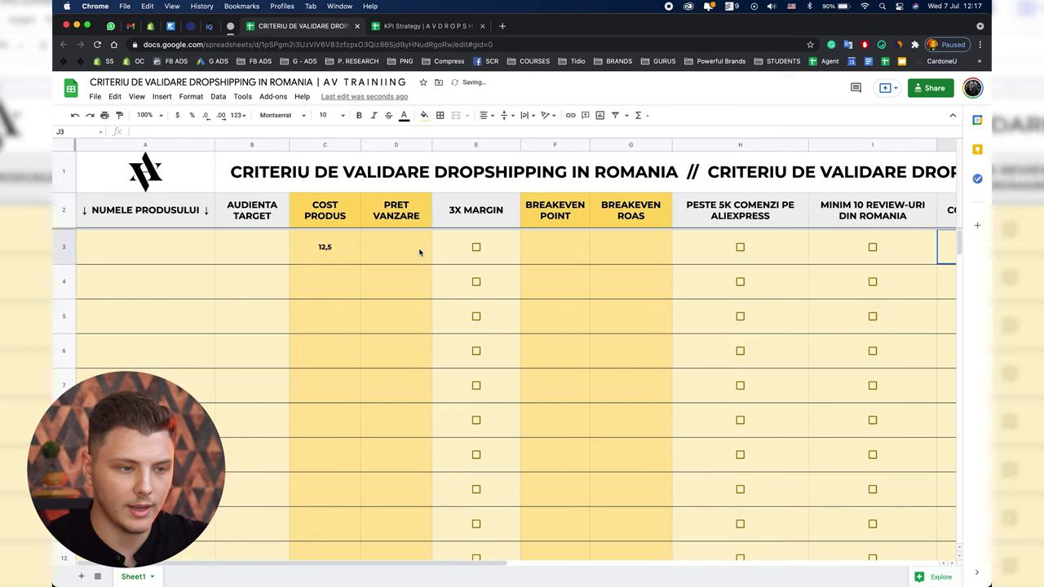
click(396, 145)
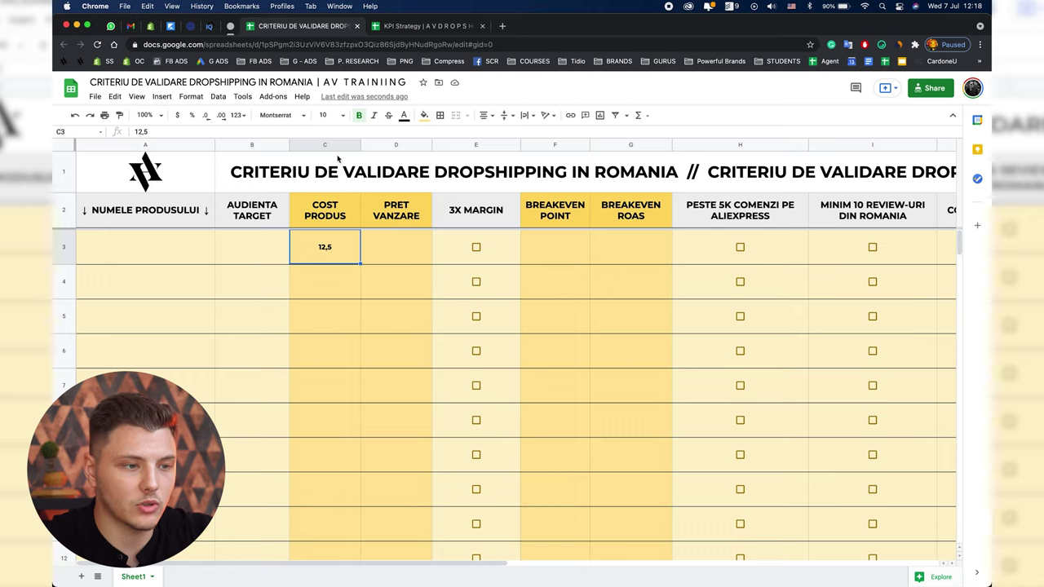
click(333, 146)
Enter 49,99 as the selling price in row 3.
click(384, 250)
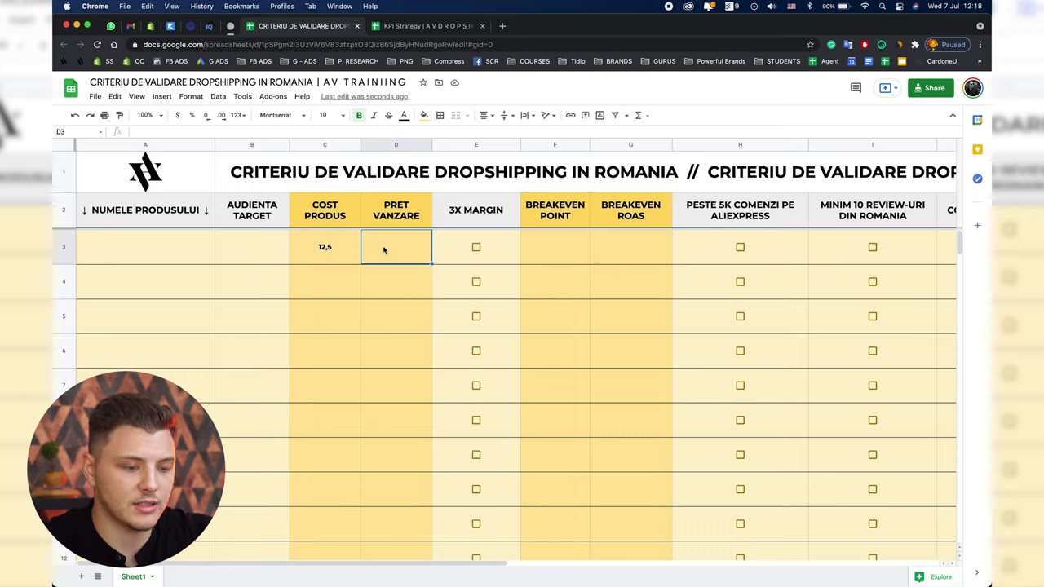
text(49,99)
key(Return)
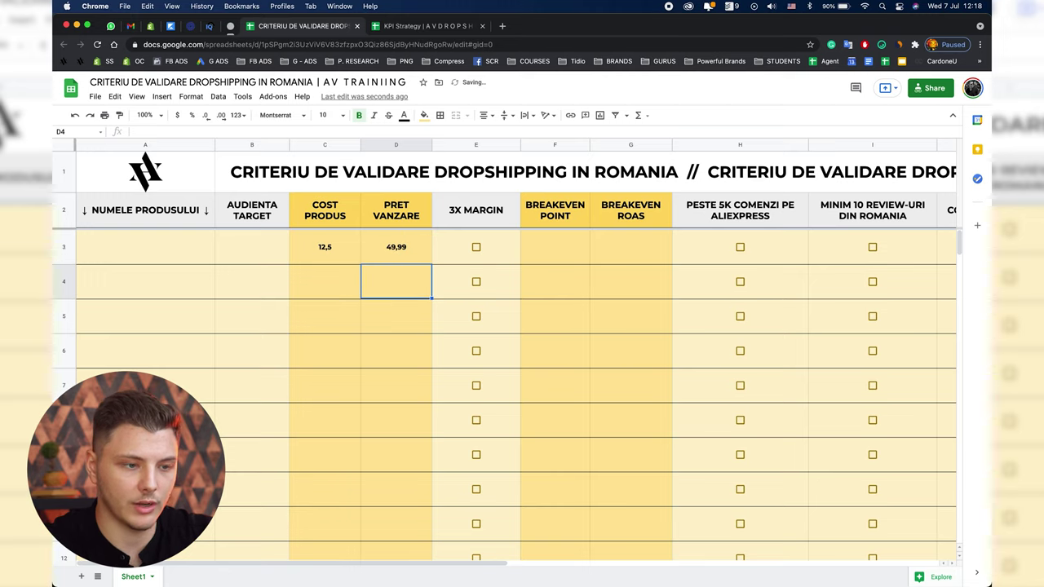
Review the selling price column and tick the 3X margin checkbox for the product in row 3.
click(400, 246)
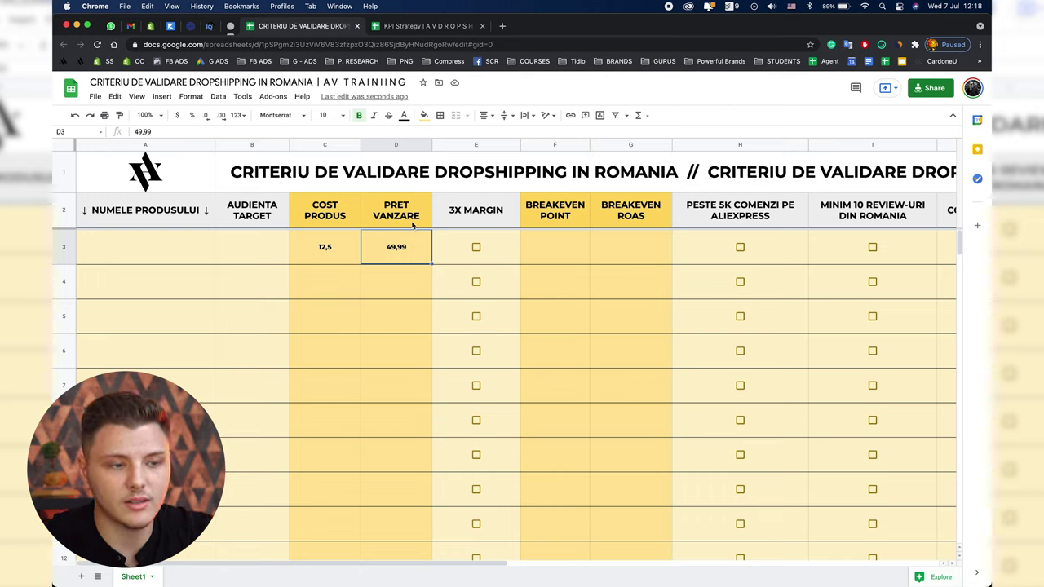
click(414, 146)
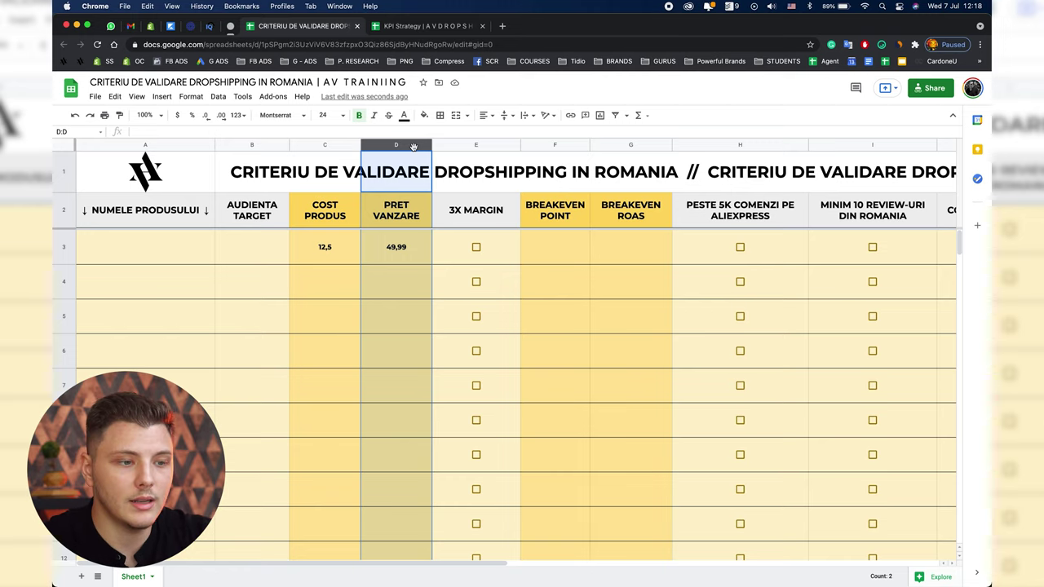
click(409, 247)
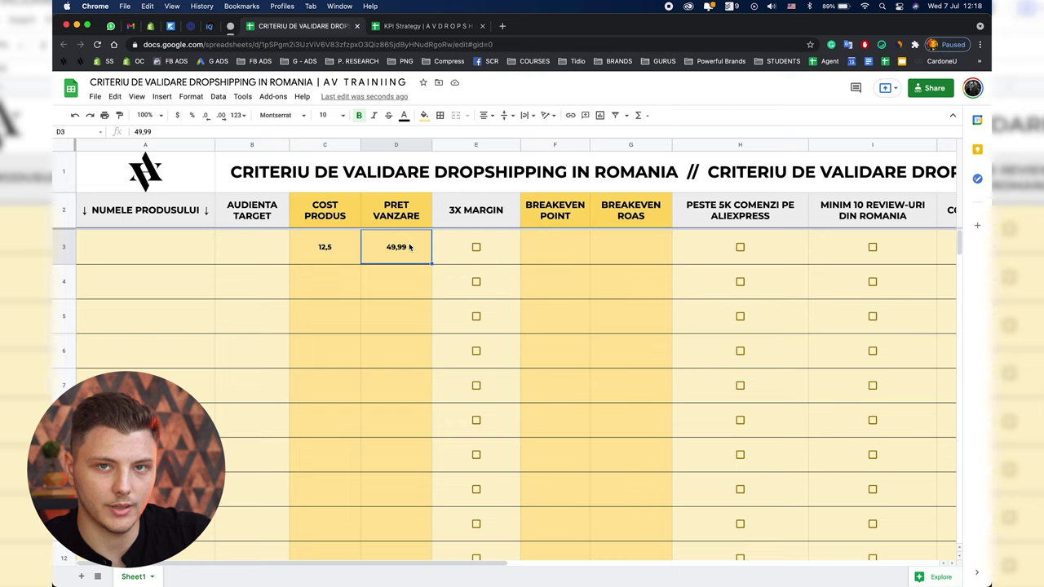
click(473, 144)
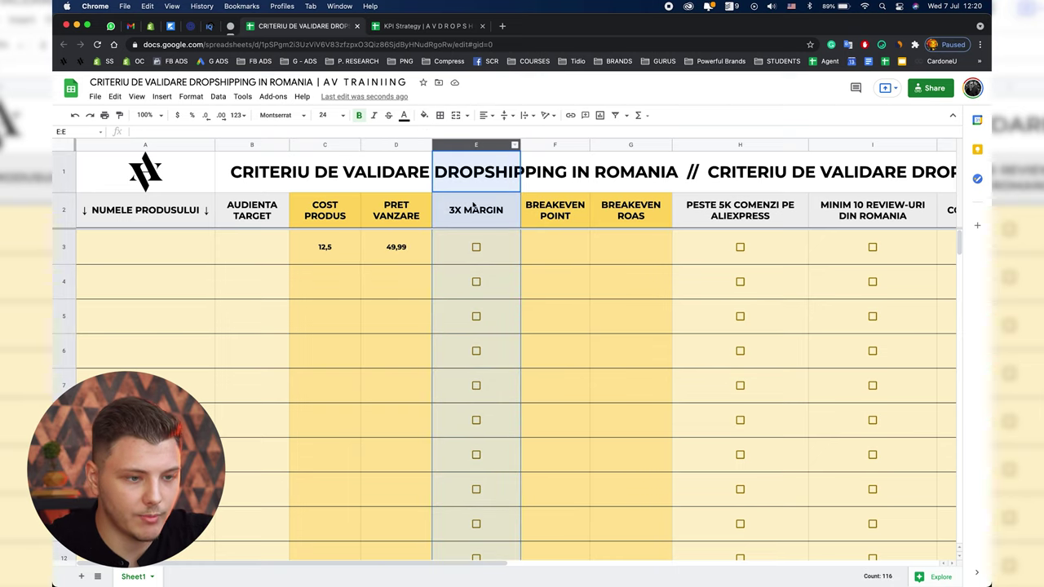
click(476, 247)
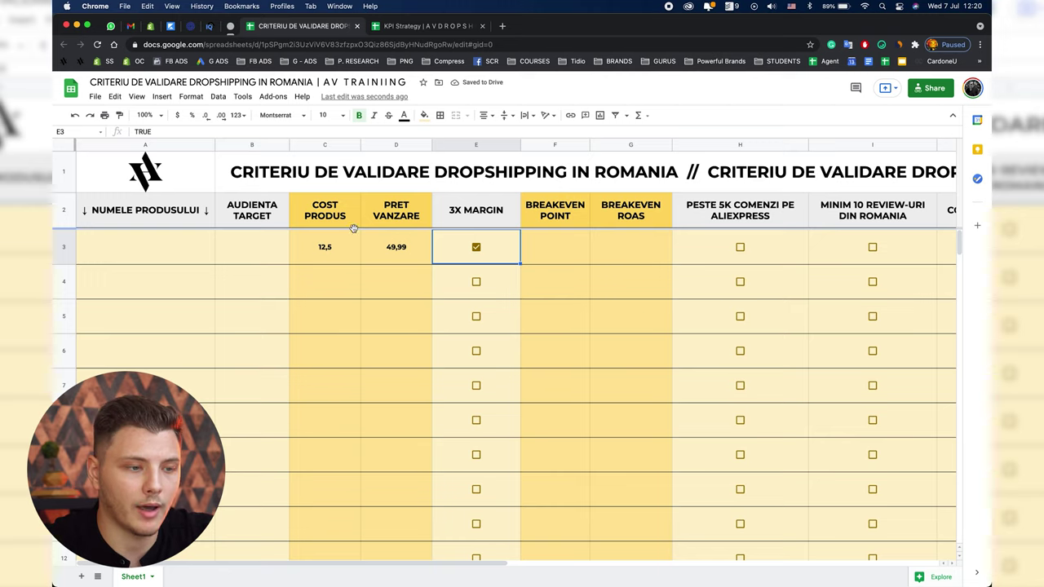
Check row 3's product cost against the 3X margin criterion and examine the breakeven point and breakeven ROAS columns.
drag(337, 213, 324, 243)
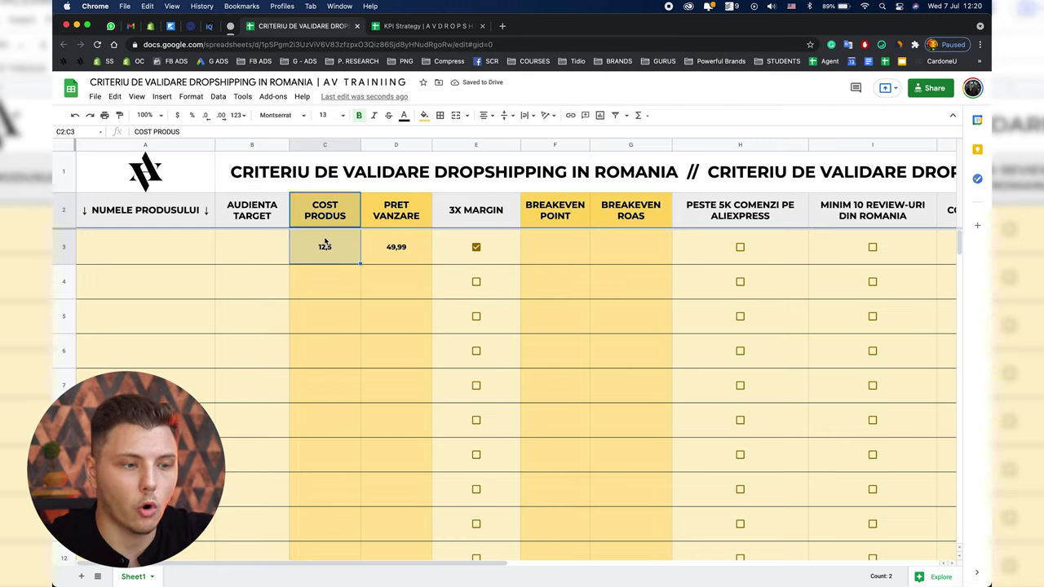
click(341, 250)
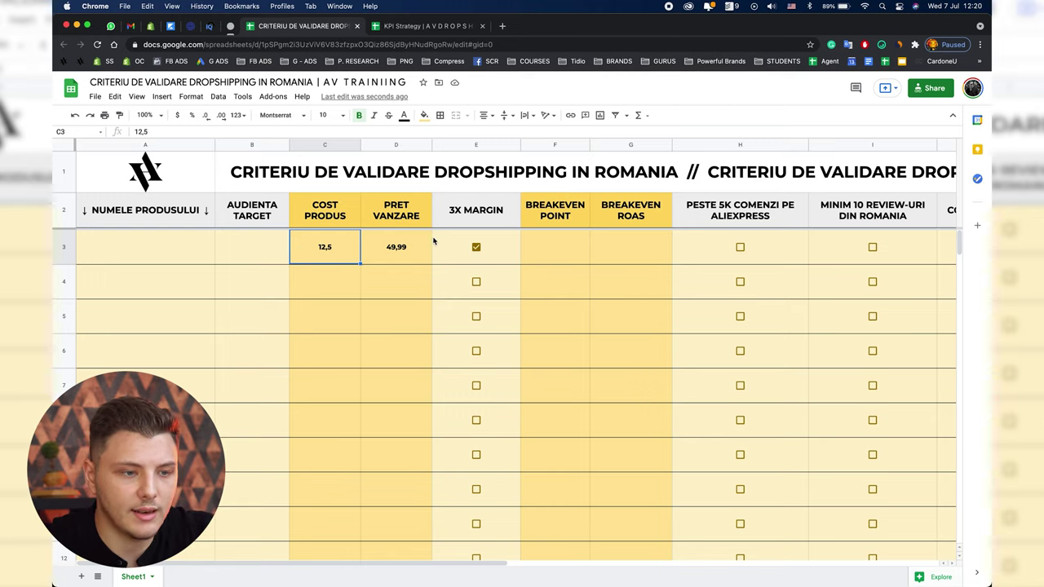
click(491, 241)
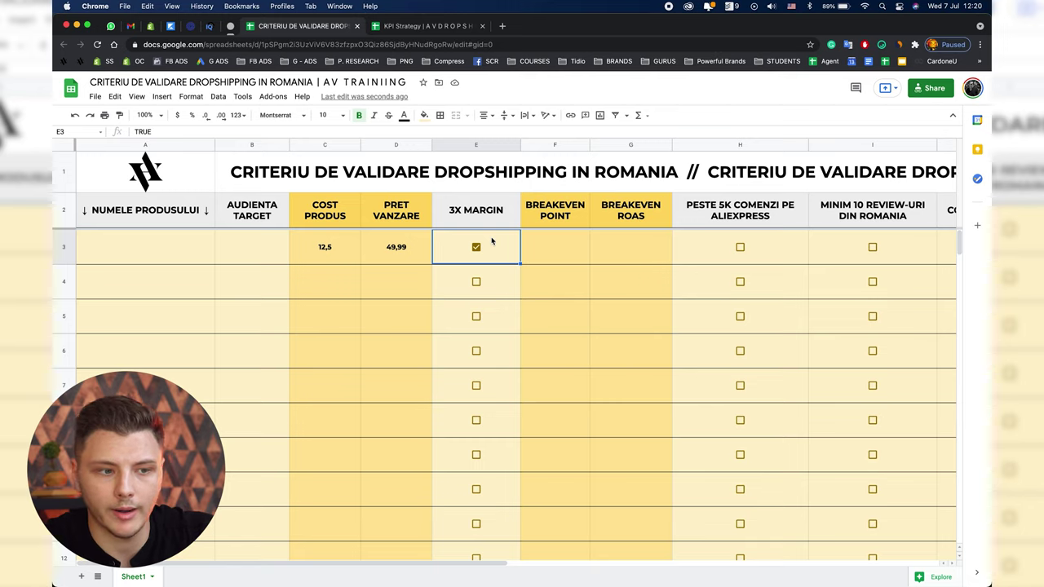
click(486, 217)
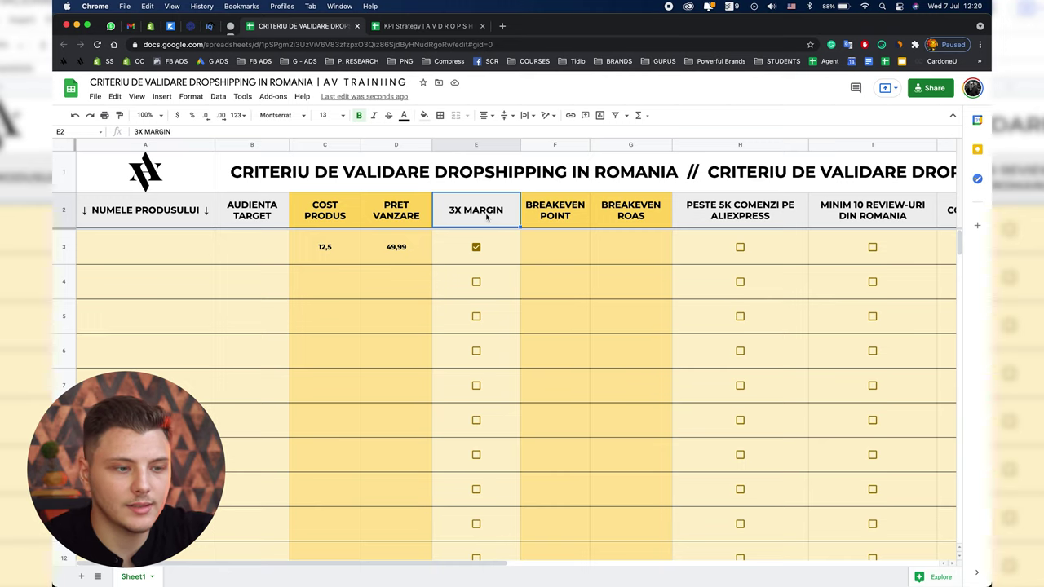
click(496, 145)
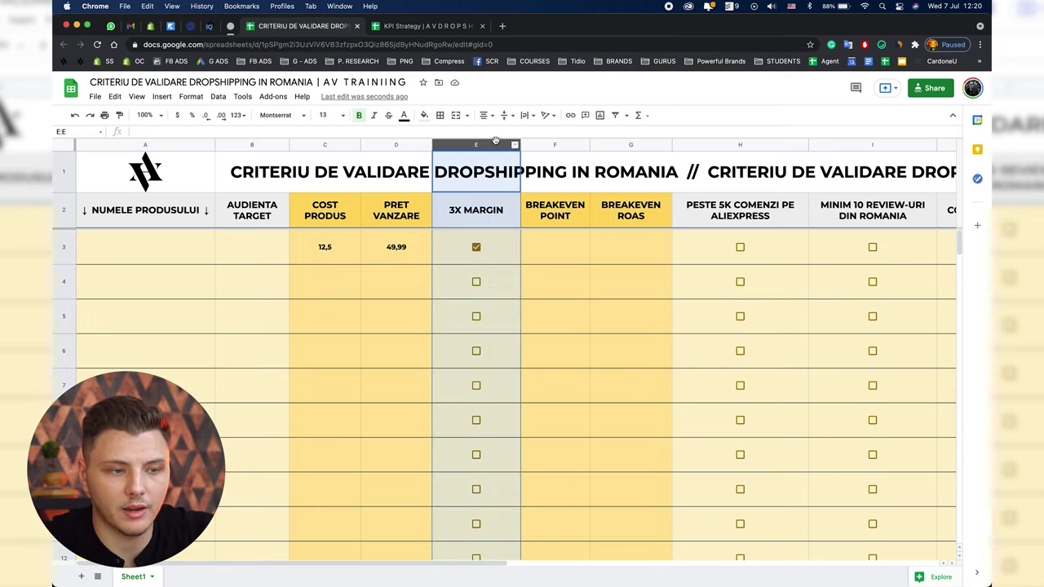
click(492, 238)
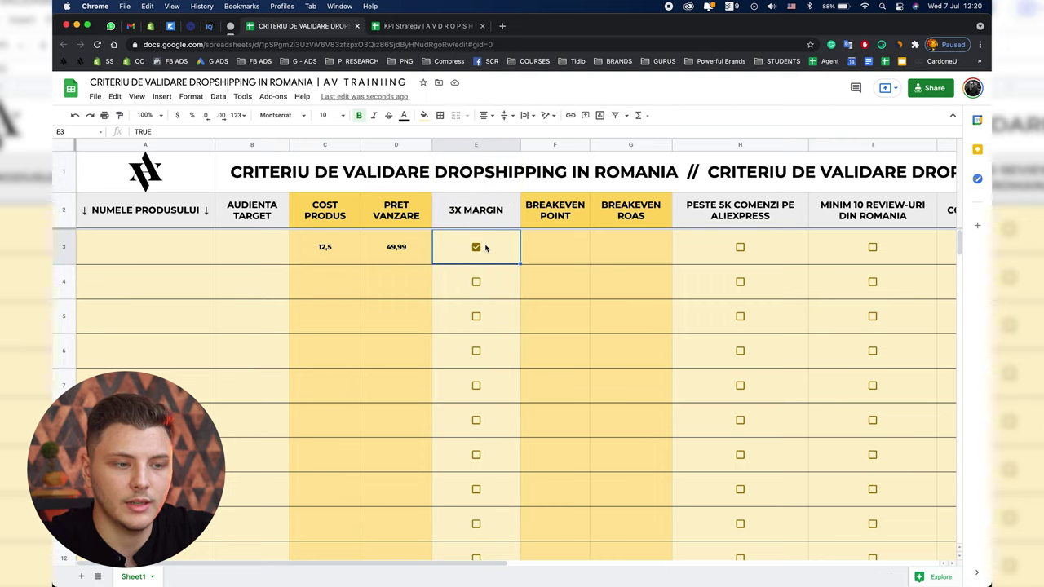
click(564, 256)
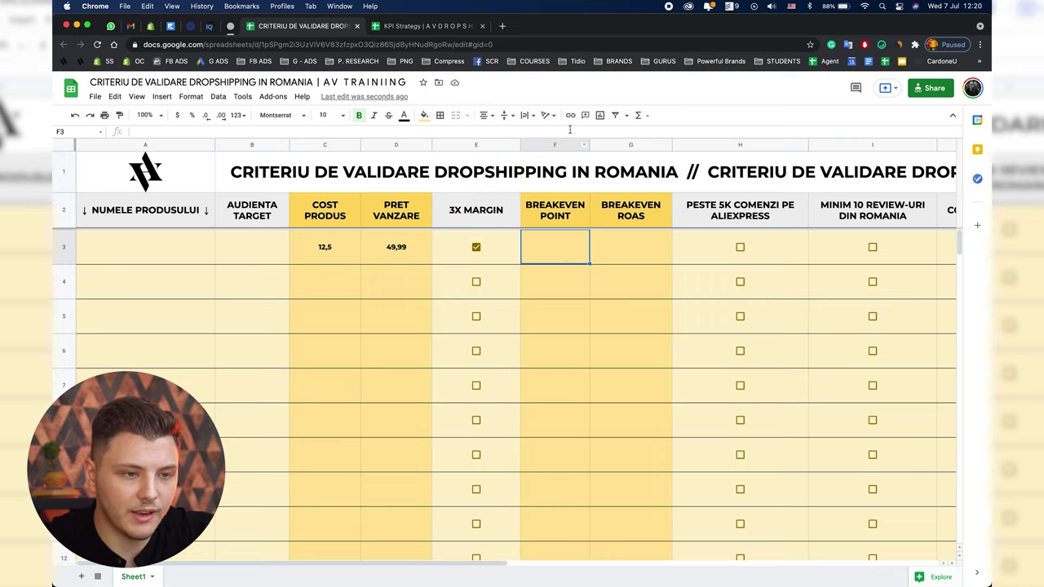
drag(621, 145, 557, 143)
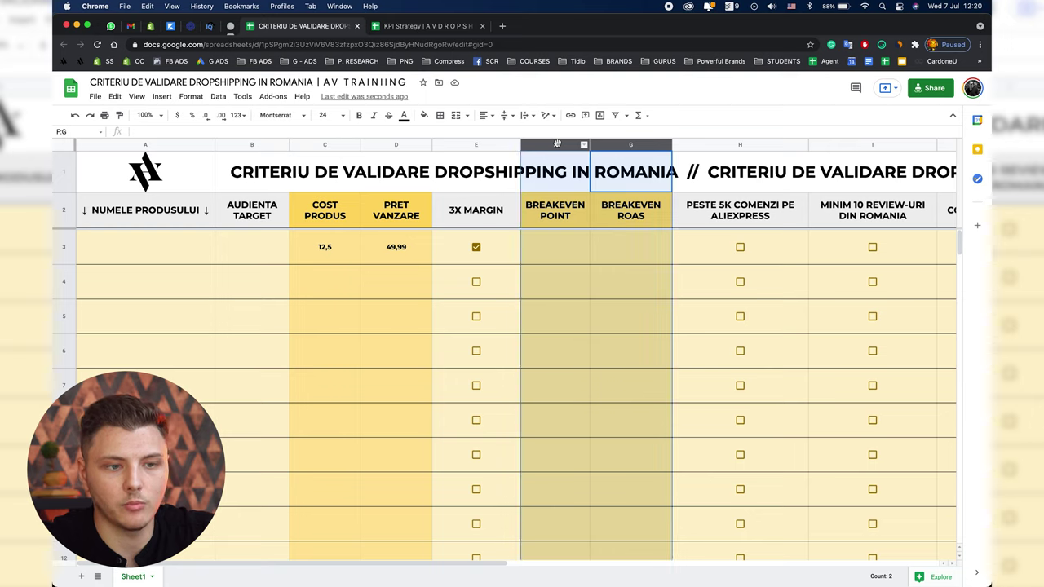
click(624, 216)
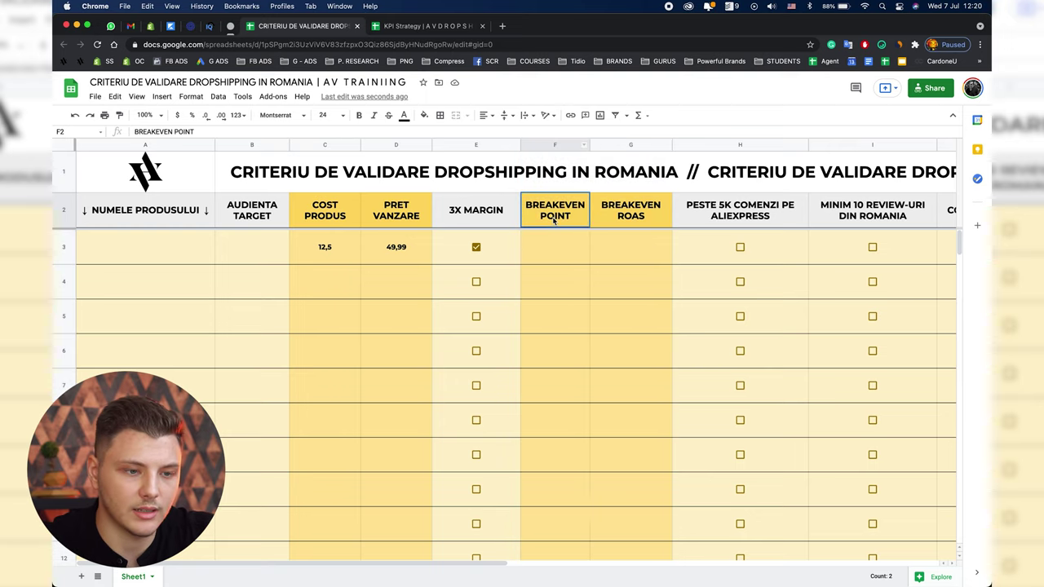
click(548, 219)
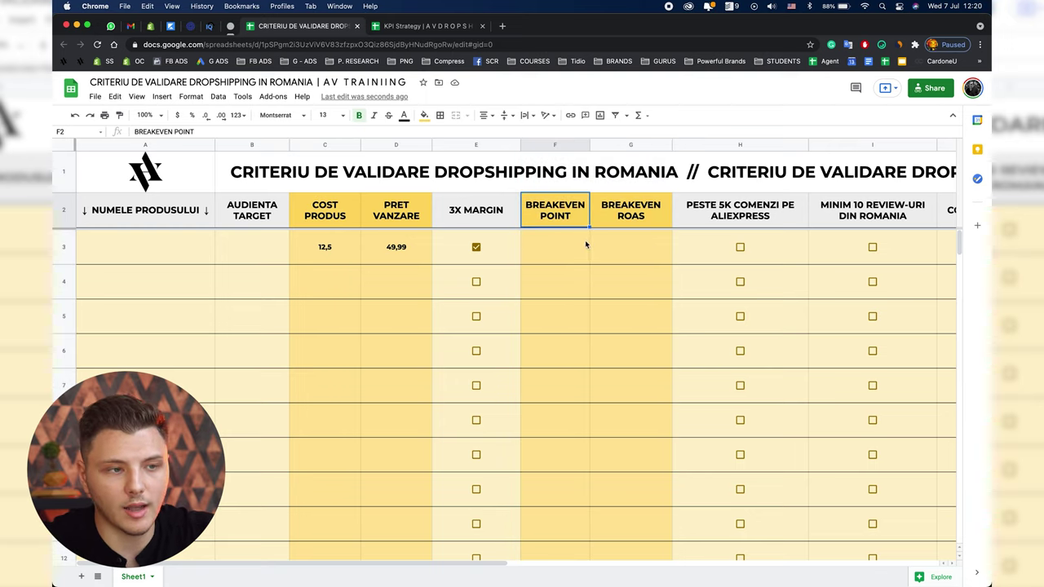
Switch to the KPI Strategy spreadsheet with the breakeven and profit calculations.
click(427, 28)
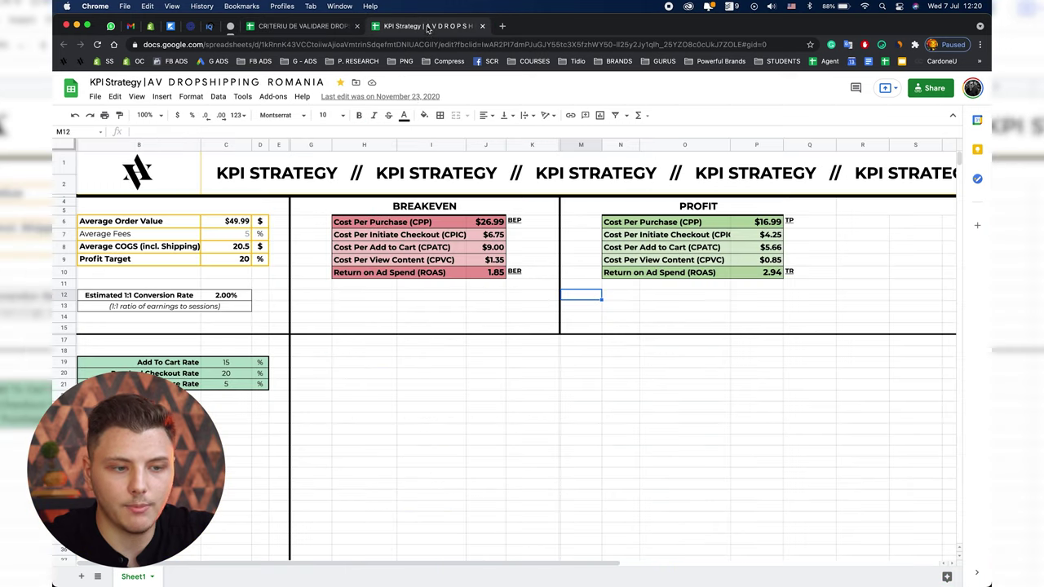
click(444, 328)
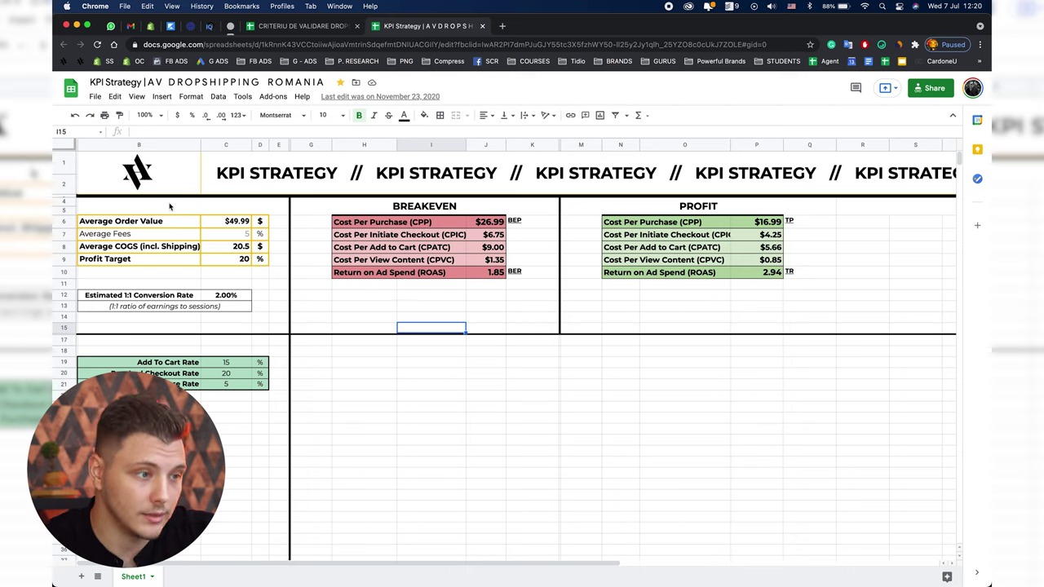
click(96, 96)
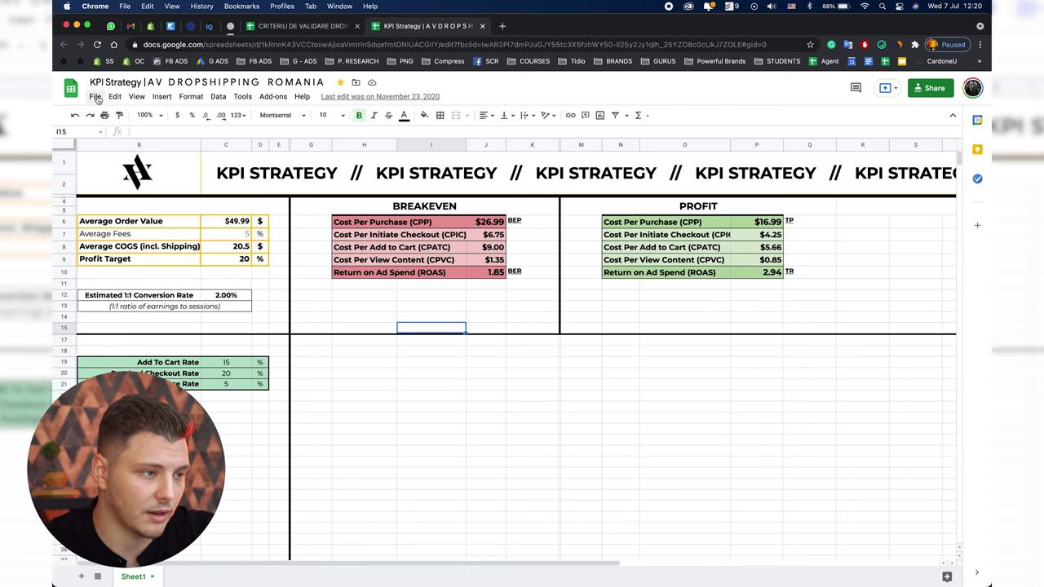
click(322, 283)
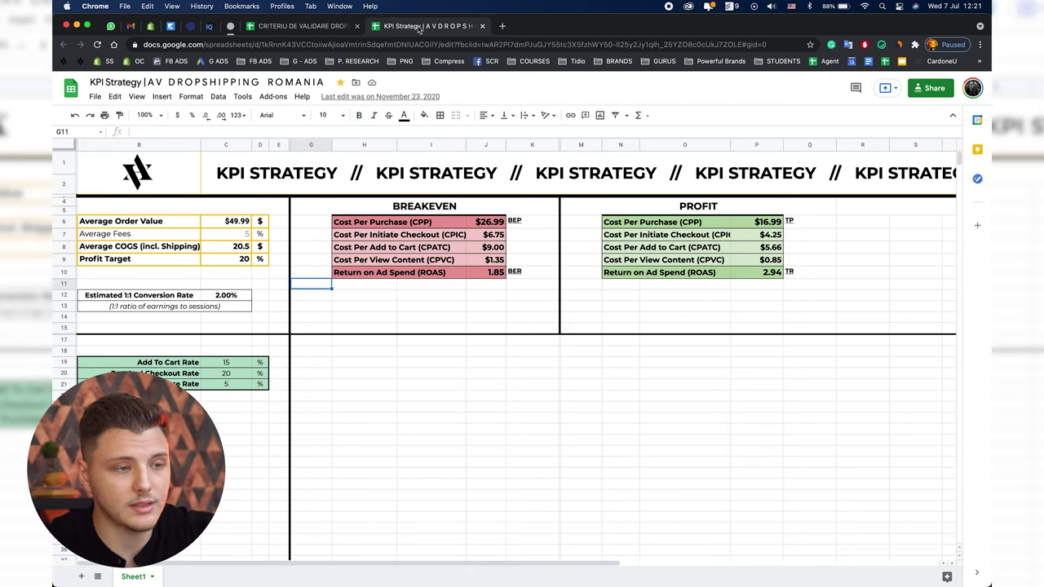
Return to the validation criteria spreadsheet and examine its breakeven point and breakeven ROAS columns.
click(306, 27)
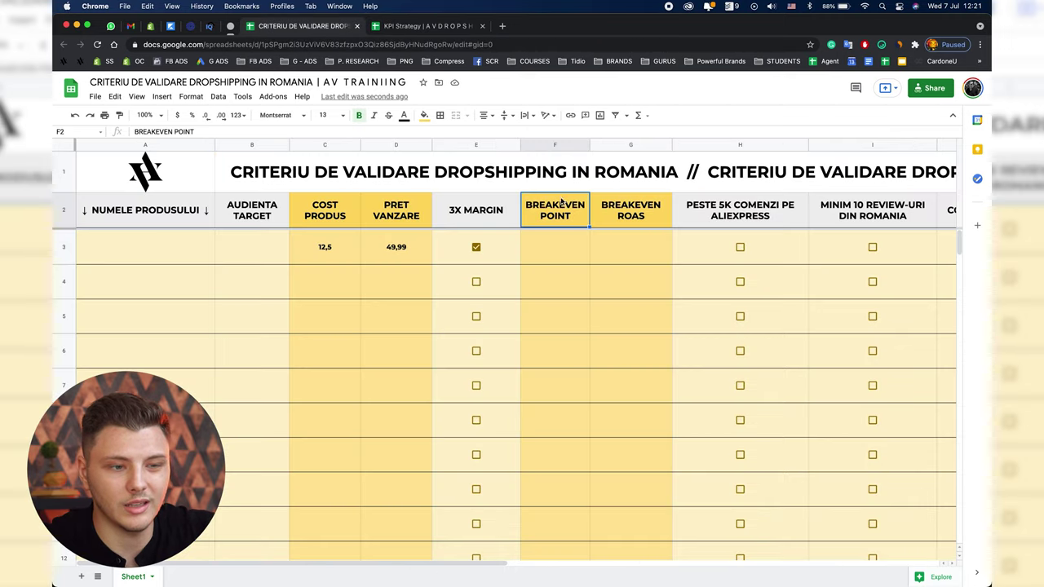
click(596, 217)
click(584, 219)
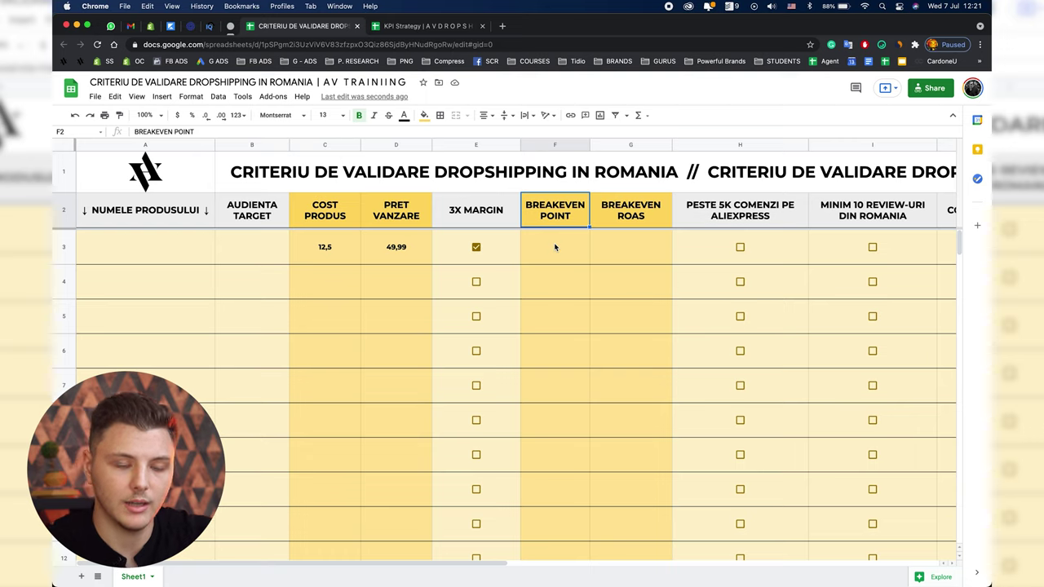
drag(625, 220, 628, 232)
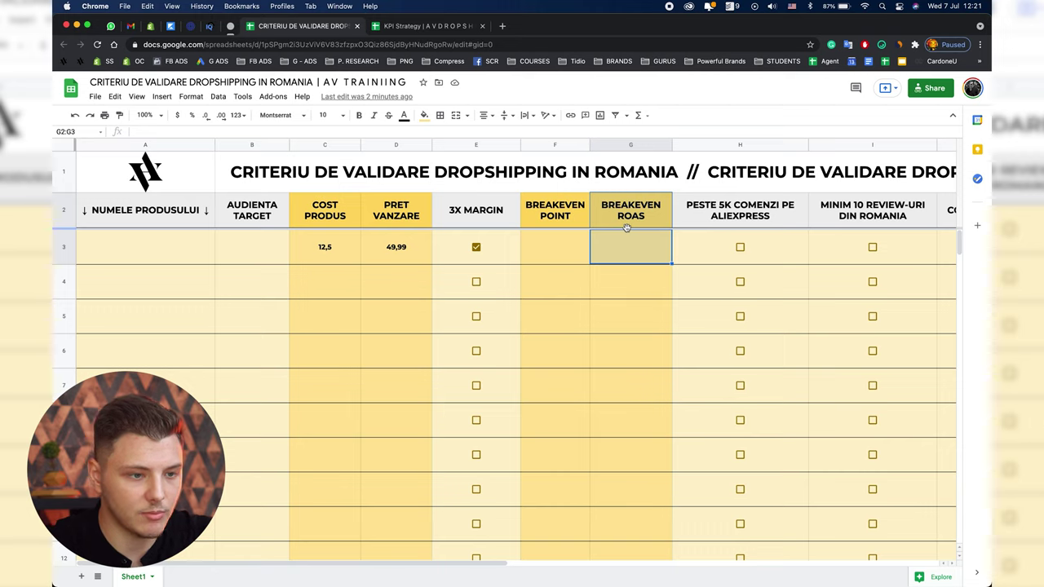
Check row 3's product cost and selling price, and set Average COGS (incl. Shipping) to 12,5 in the KPI Strategy spreadsheet.
click(350, 254)
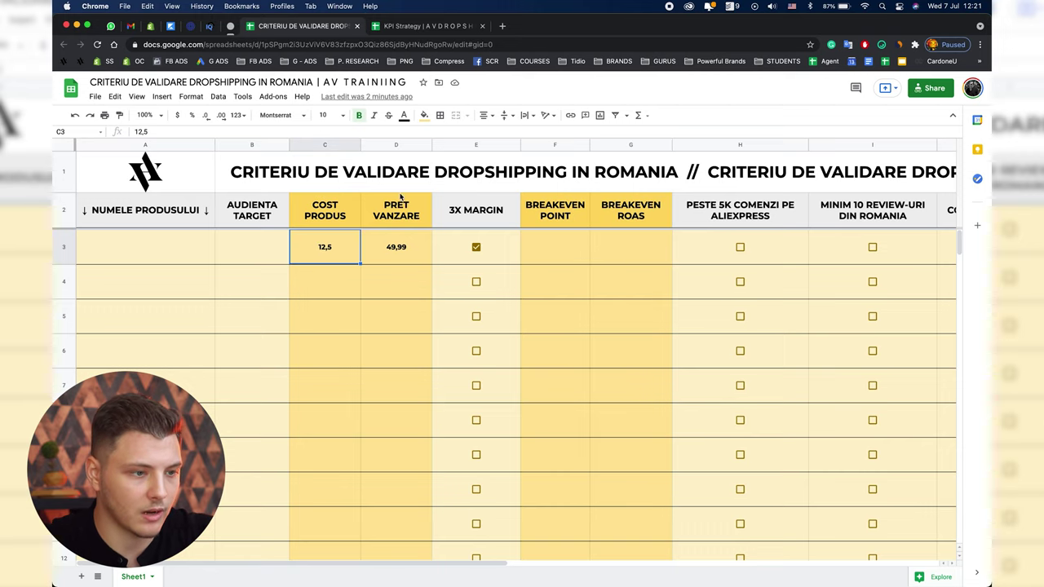
click(394, 233)
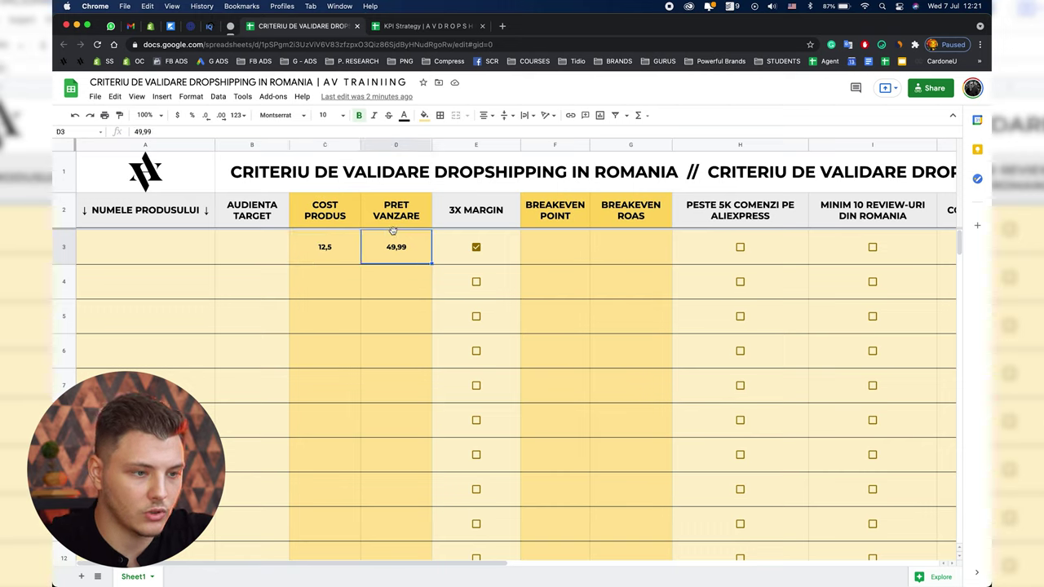
click(409, 27)
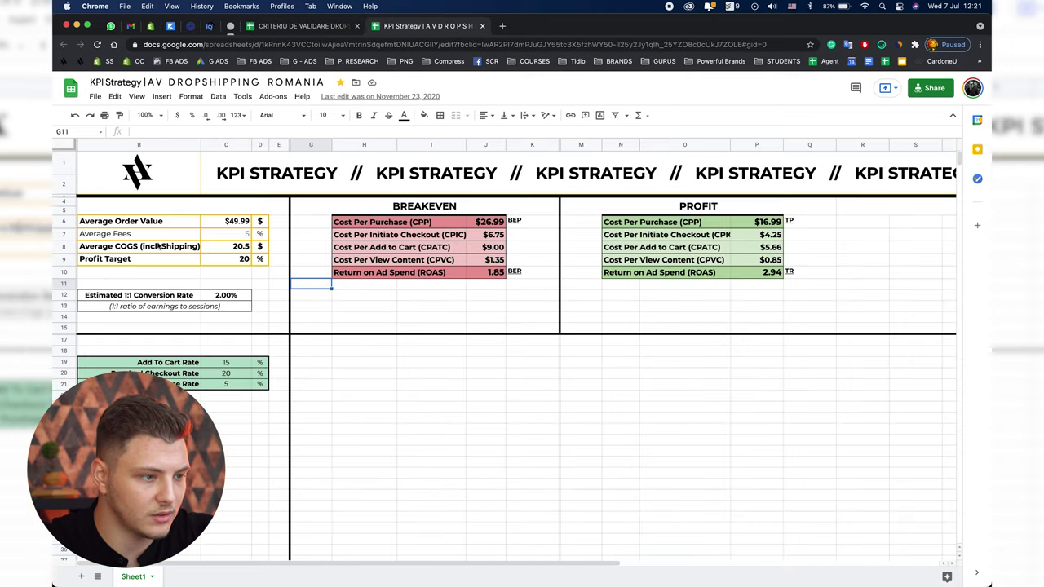
click(159, 246)
click(233, 247)
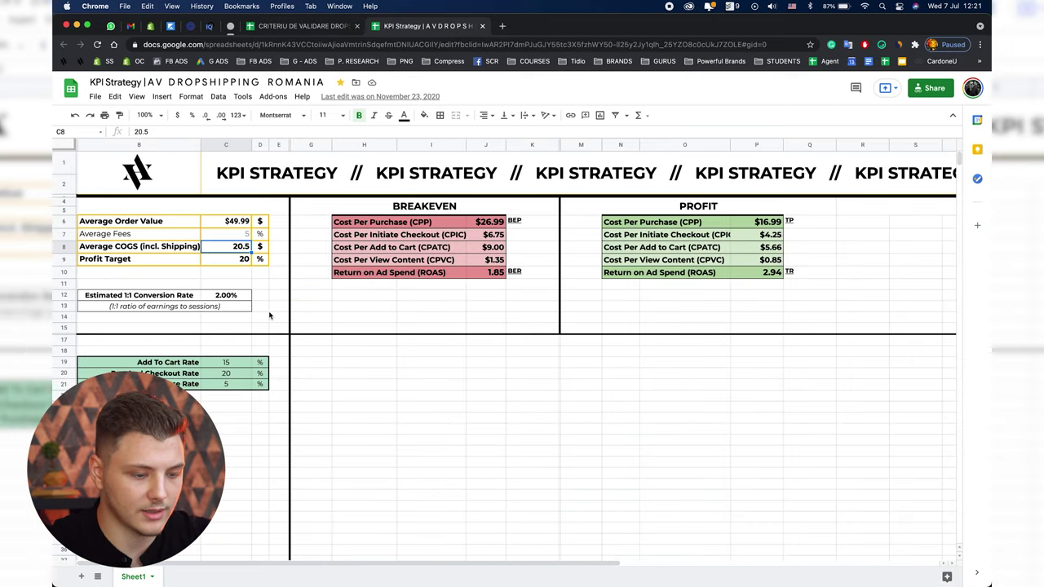
text(12,5)
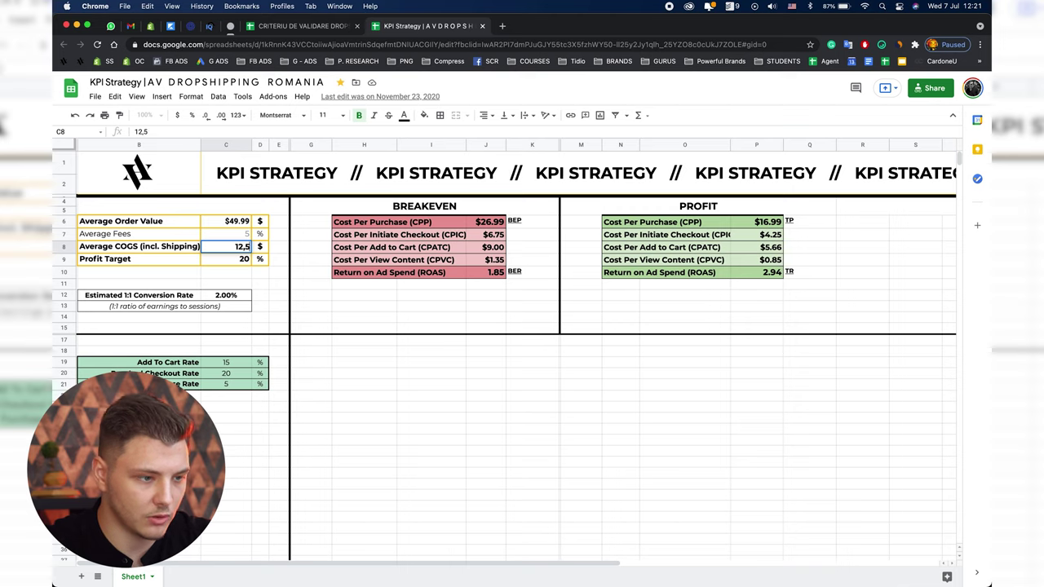
click(310, 271)
Compare the KPI Strategy's average order value with row 3's selling price in the validation spreadsheet.
click(294, 26)
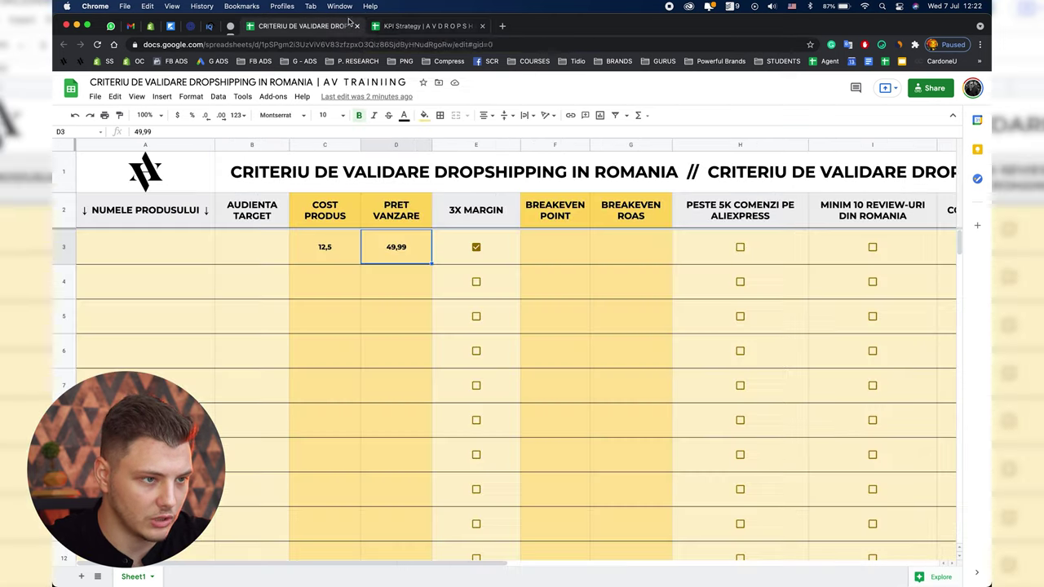
click(390, 27)
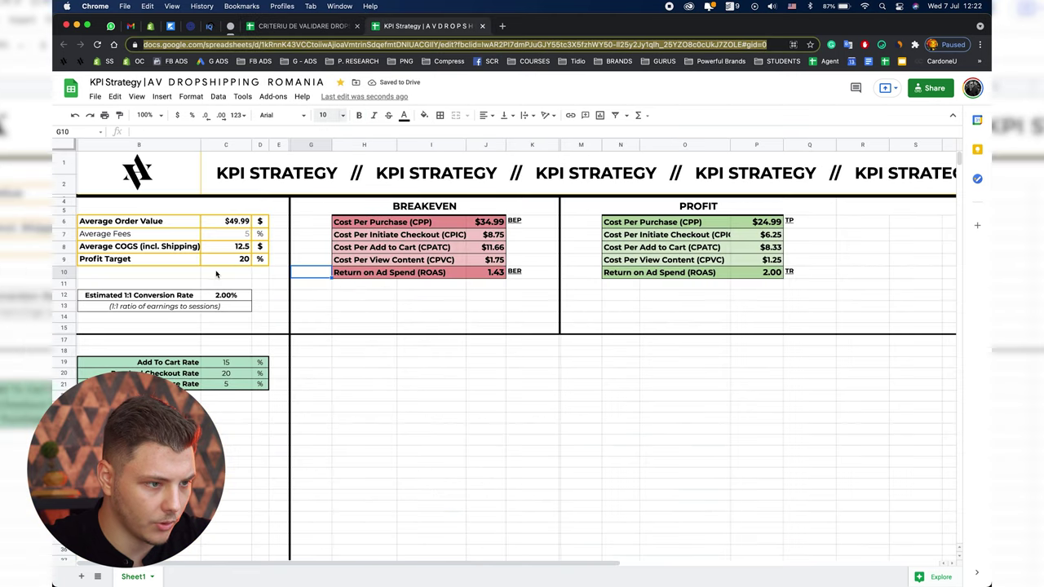
click(321, 26)
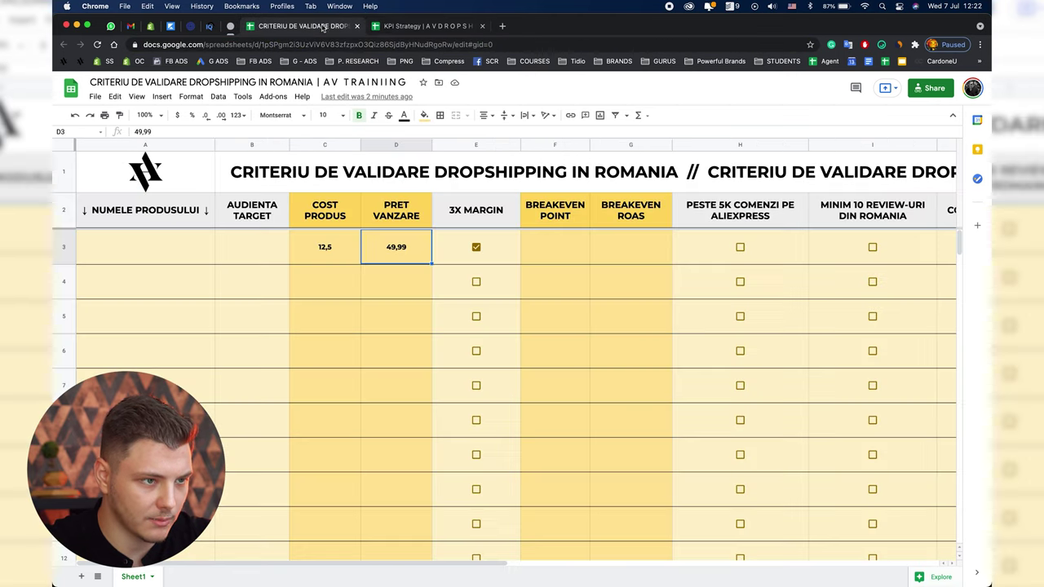
click(394, 27)
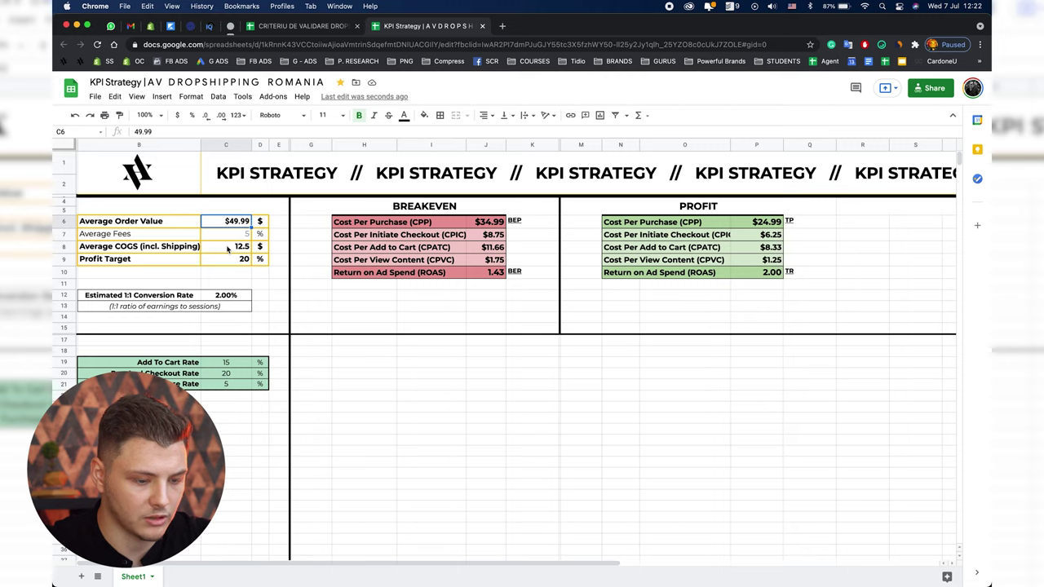
double_click(237, 221)
Review the average fees, the dollar units, the average COGS and the average order value in the KPI Strategy inputs.
click(244, 234)
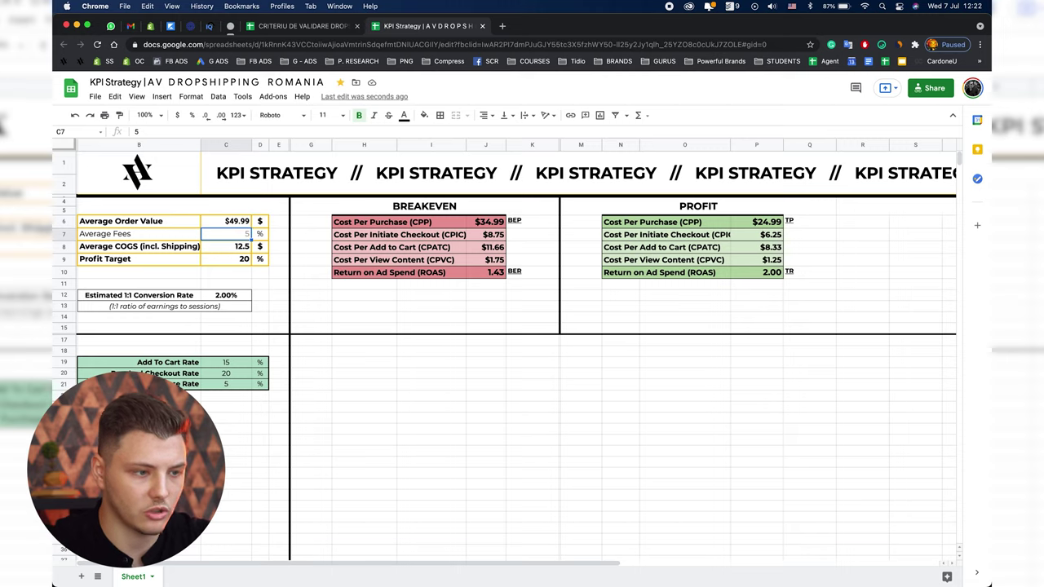
click(263, 224)
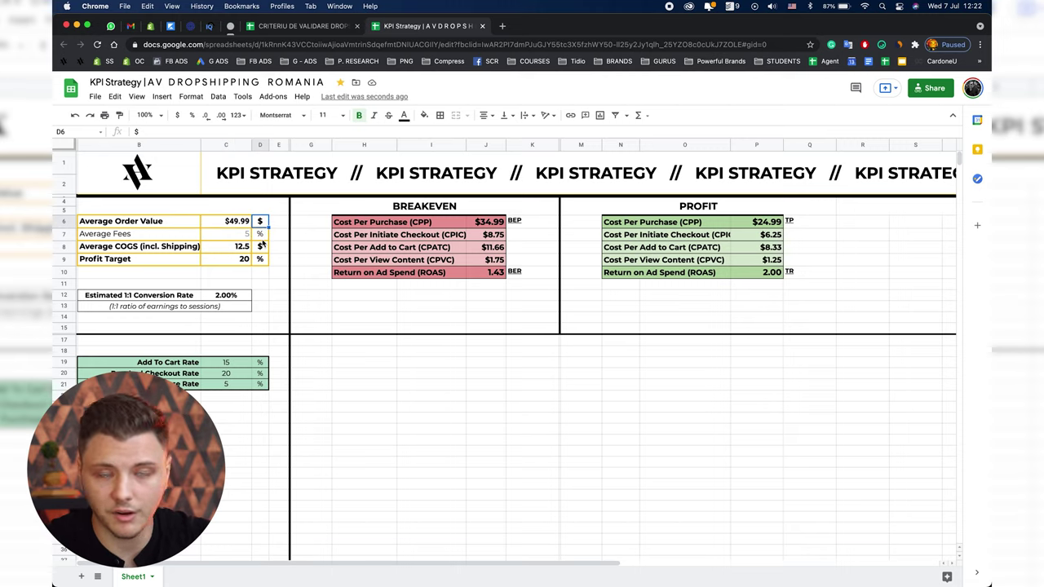
click(264, 248)
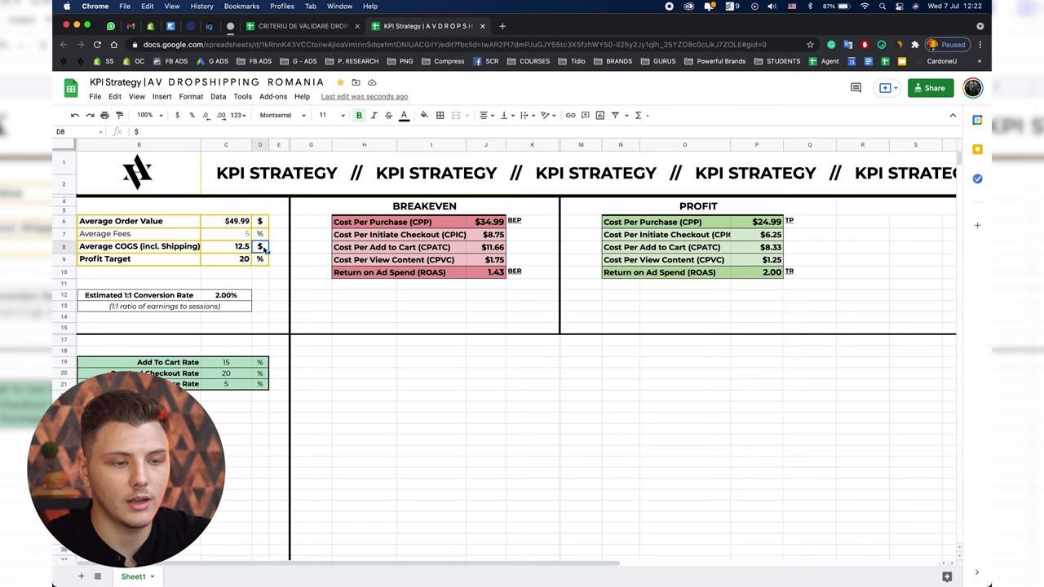
click(243, 249)
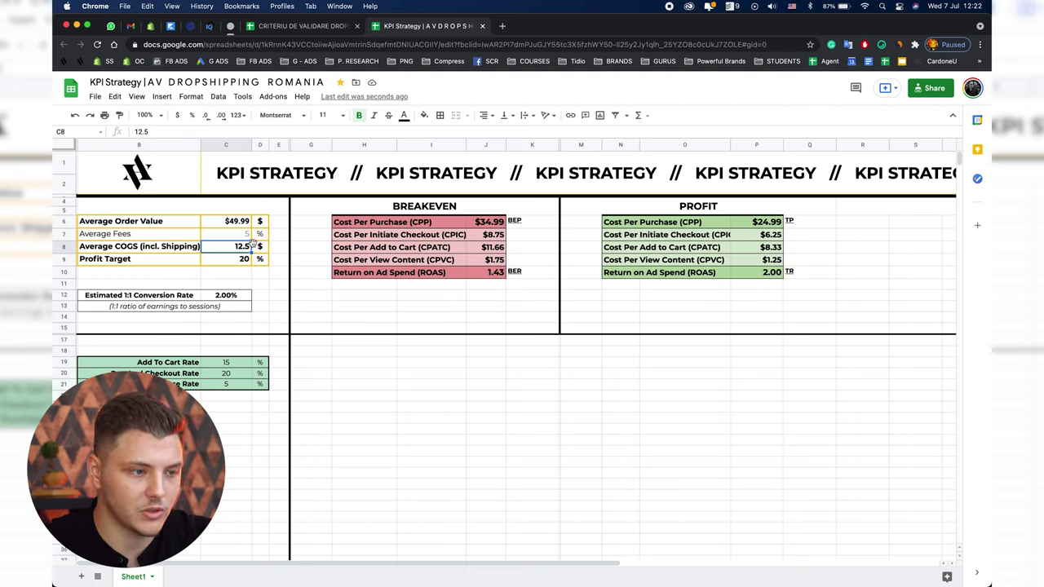
click(244, 224)
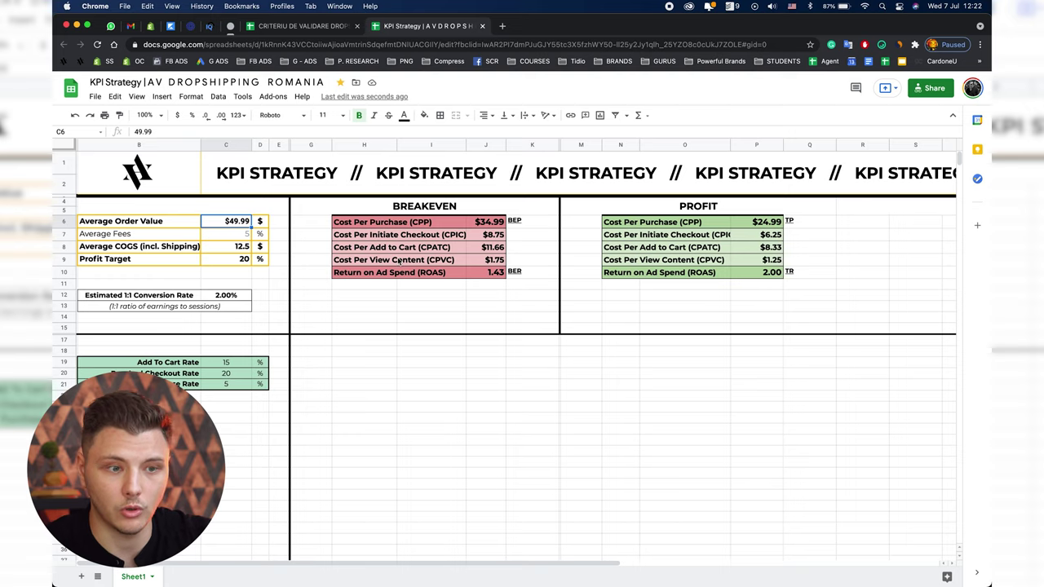
Examine the breakeven cost per purchase and return on ad spend cells with their BEP and BER labels.
click(488, 227)
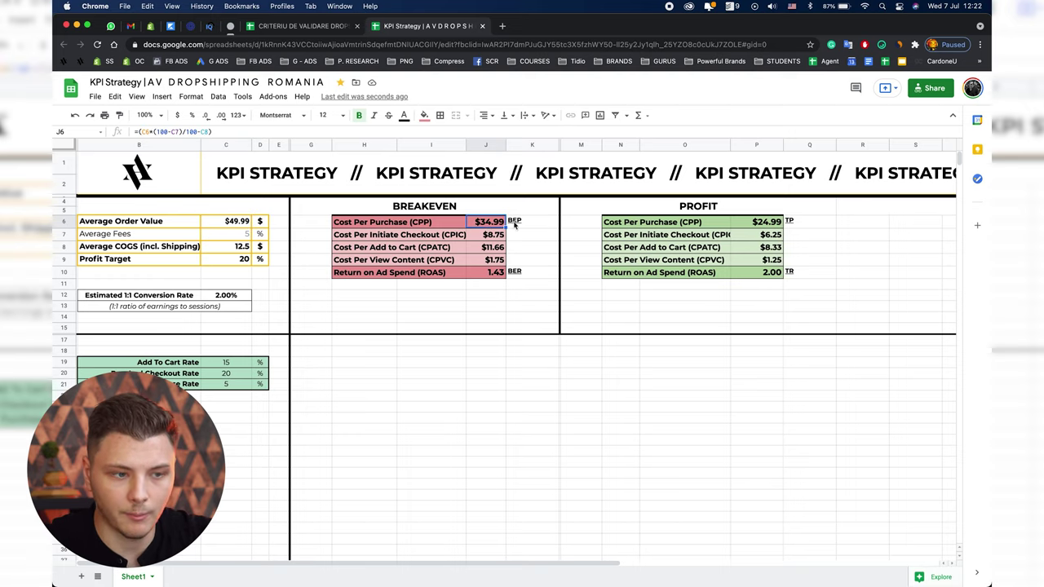
click(526, 224)
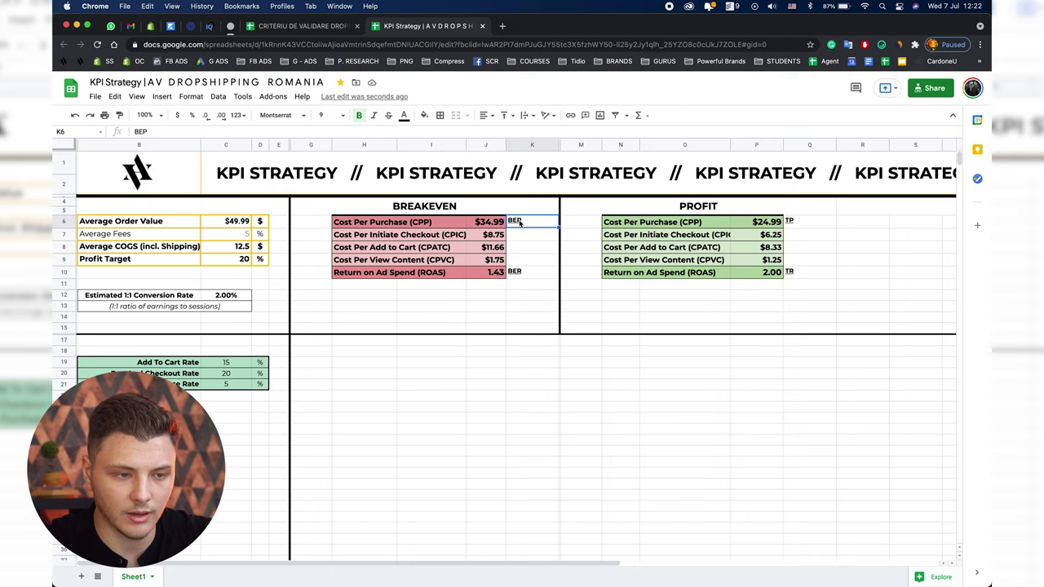
click(506, 276)
click(523, 277)
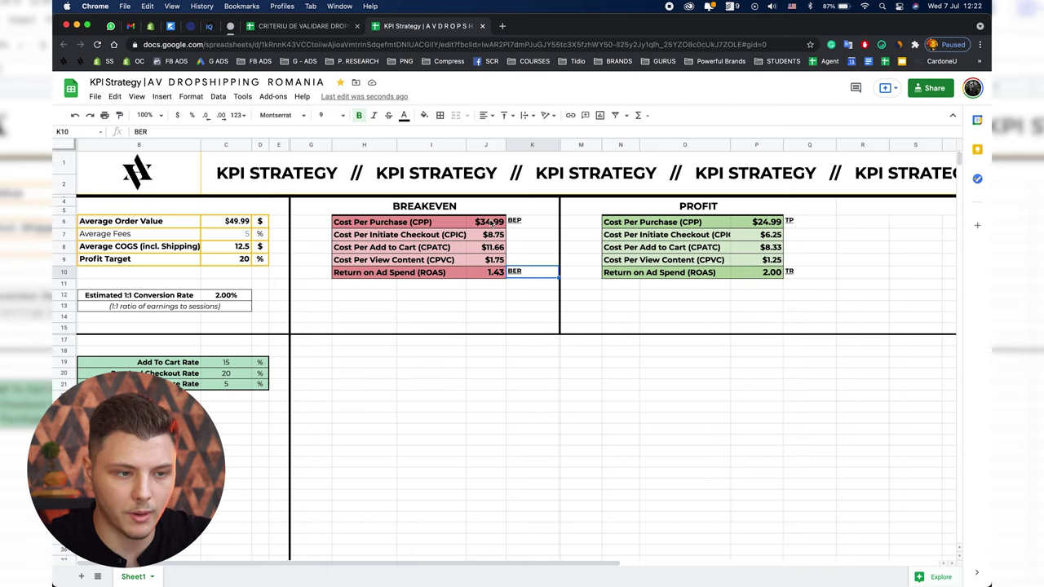
Take the breakeven cost per purchase from KPI Strategy and enter 34.99 as row 3's breakeven point in the validation spreadsheet.
click(488, 223)
click(335, 27)
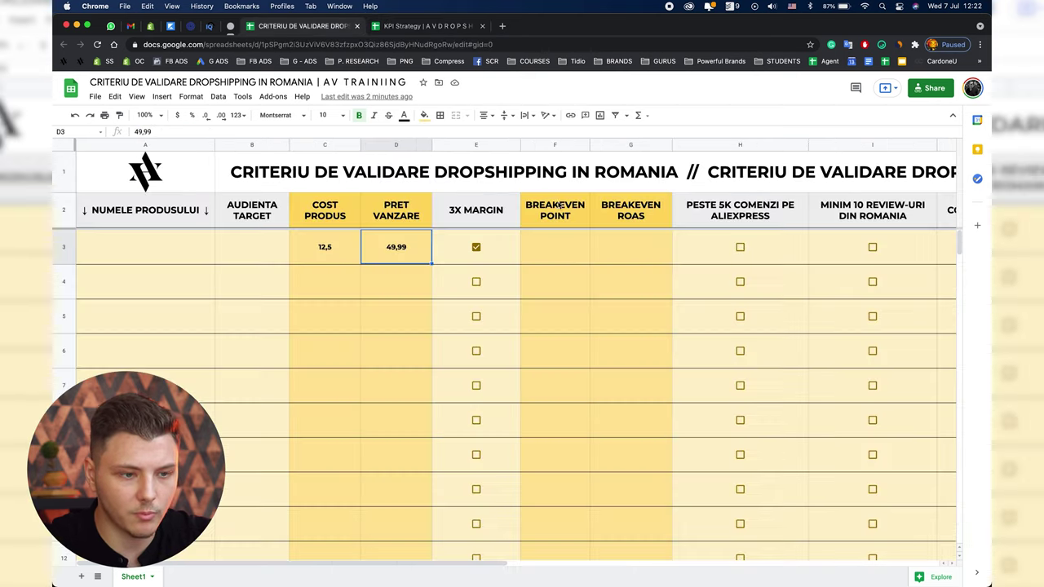
click(568, 251)
text(34.99)
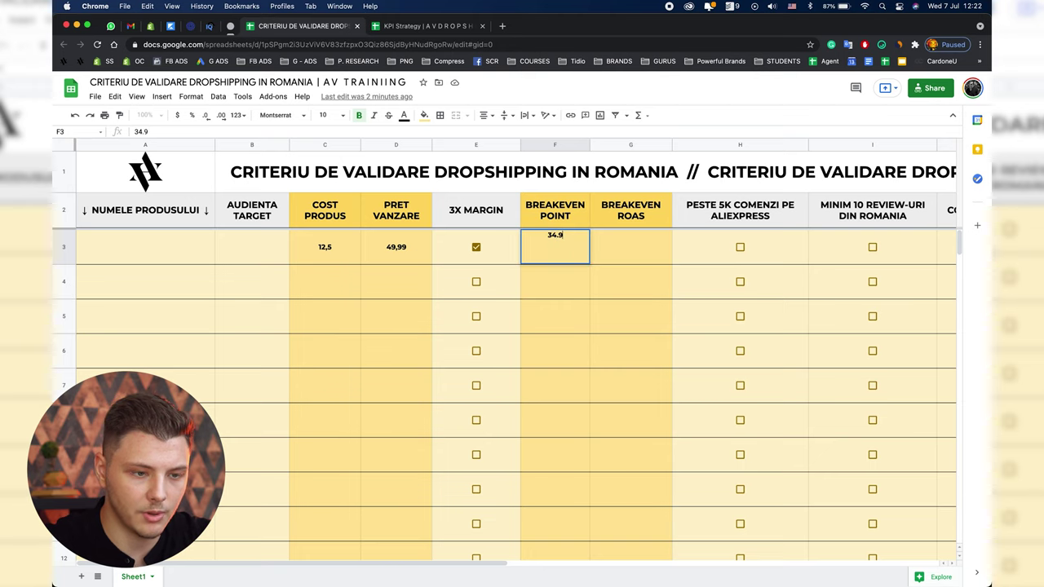
key(Return)
Look up the breakeven return on ad spend in KPI Strategy and enter 1.43 as row 3's breakeven ROAS in the validation spreadsheet.
click(652, 277)
click(416, 27)
click(331, 27)
click(412, 27)
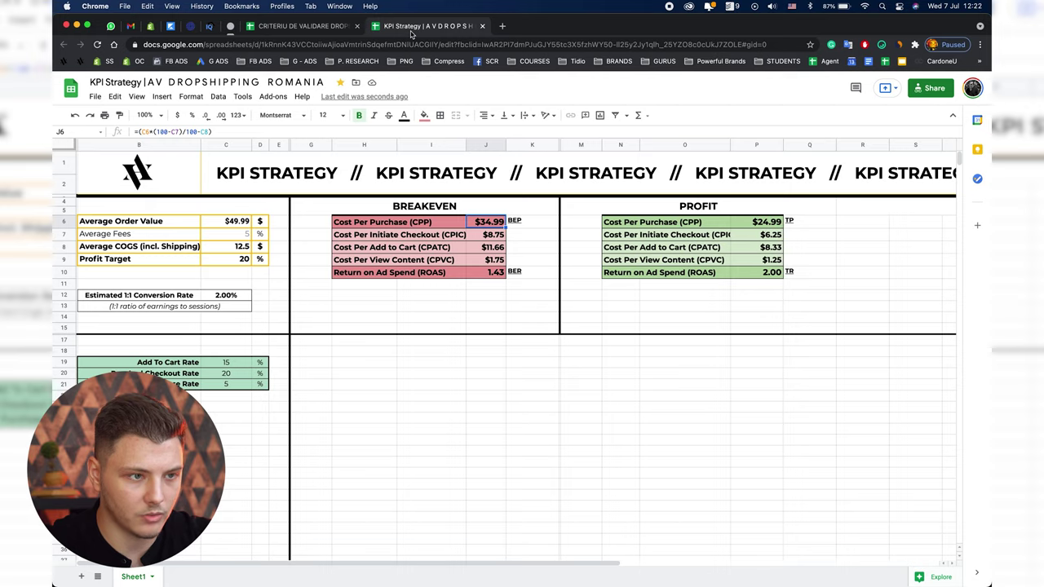
click(346, 28)
click(632, 241)
text(1.43)
key(Return)
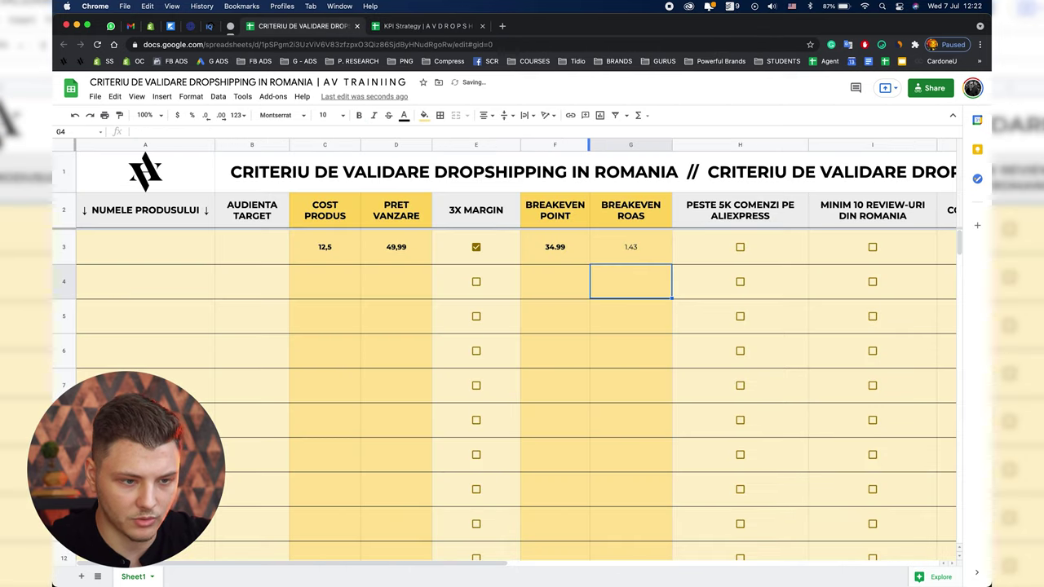
Review row 3's breakeven point and breakeven ROAS, and examine the column for over 5K orders on AliExpress.
click(579, 245)
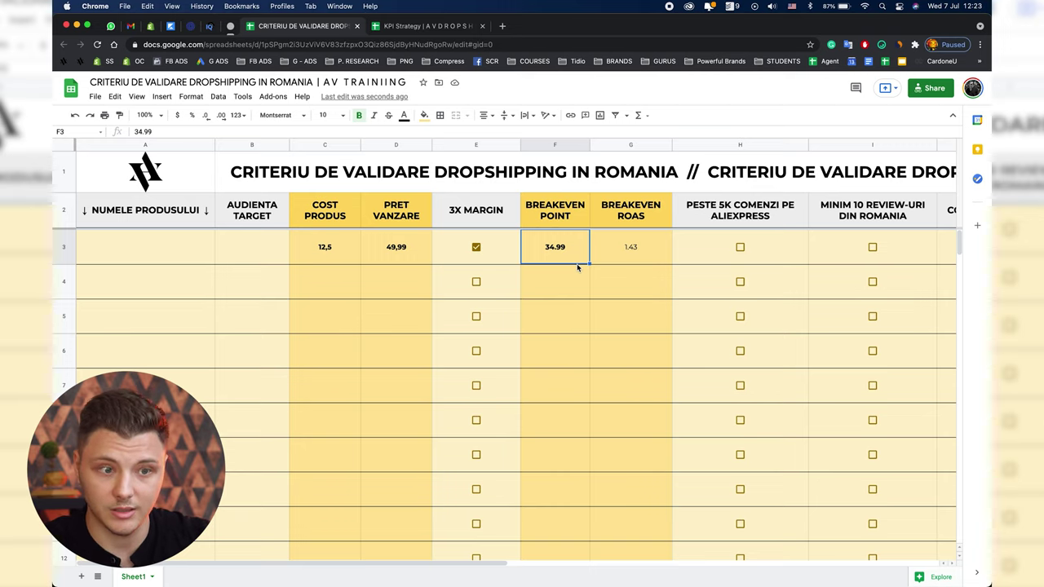
click(629, 256)
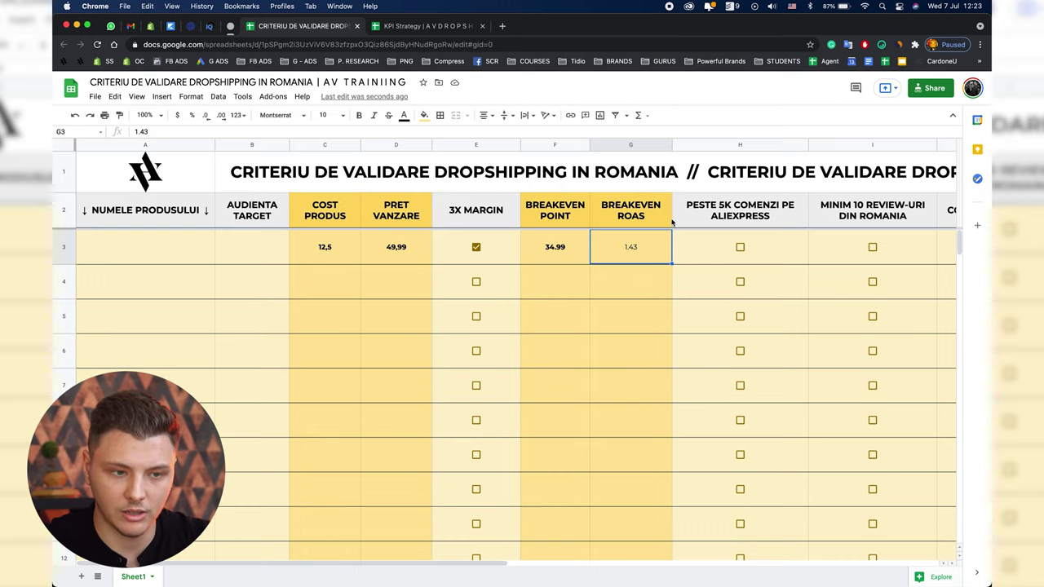
drag(563, 147, 616, 147)
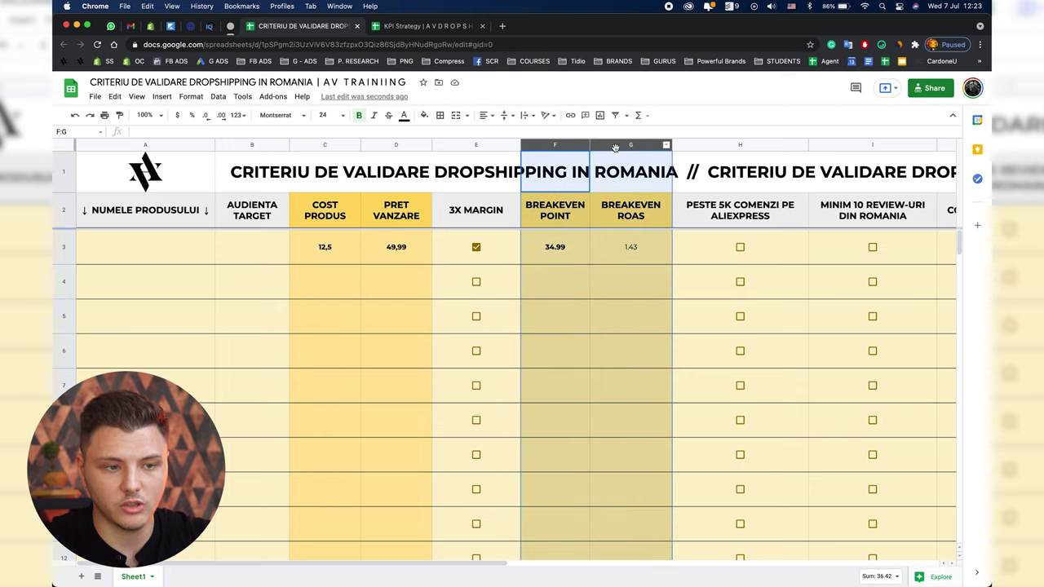
click(653, 223)
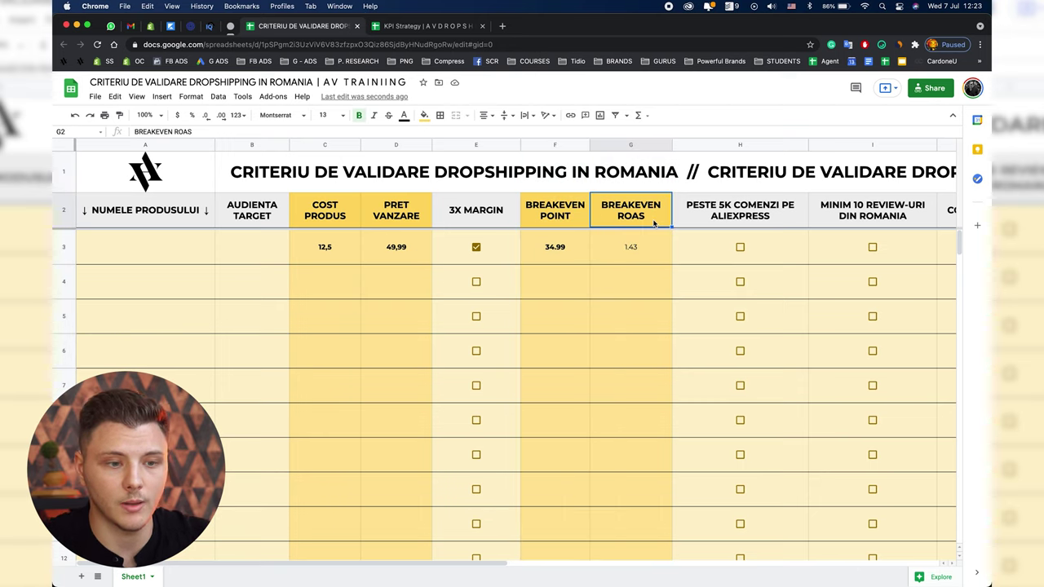
scroll(653, 223, right, 3)
click(623, 206)
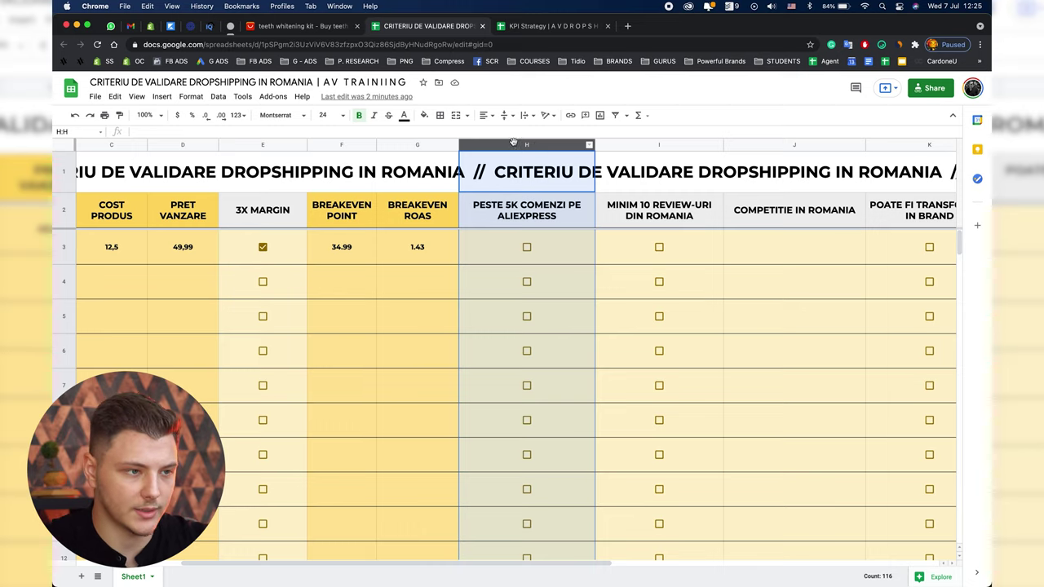
Switch to the AliExpress teeth whitening kit results, browse them by orders, and open the 1PCS Dental Teeth Whitening LED light listing in a separate tab.
click(326, 26)
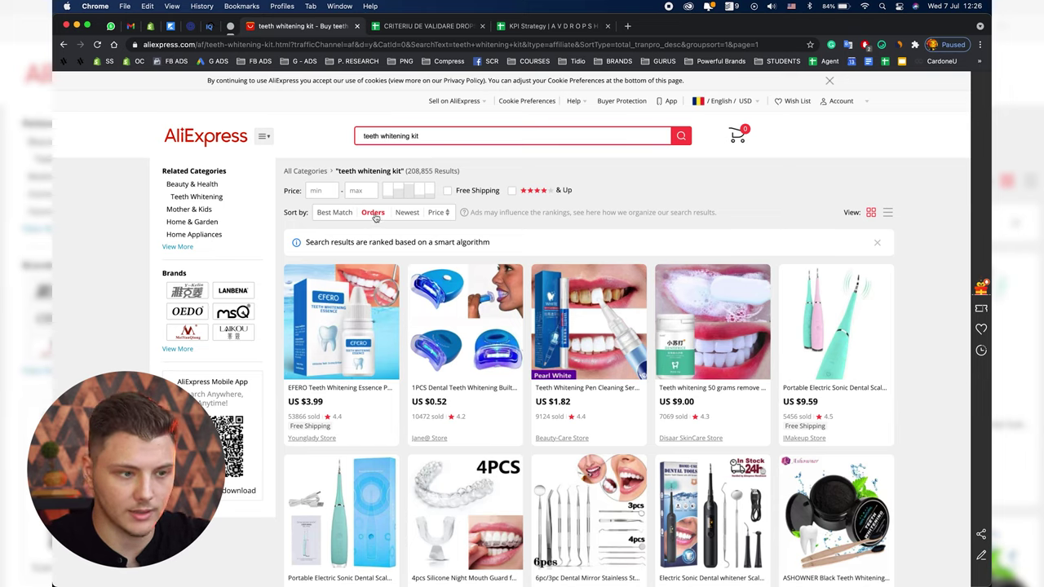
scroll(555, 216, down, 1)
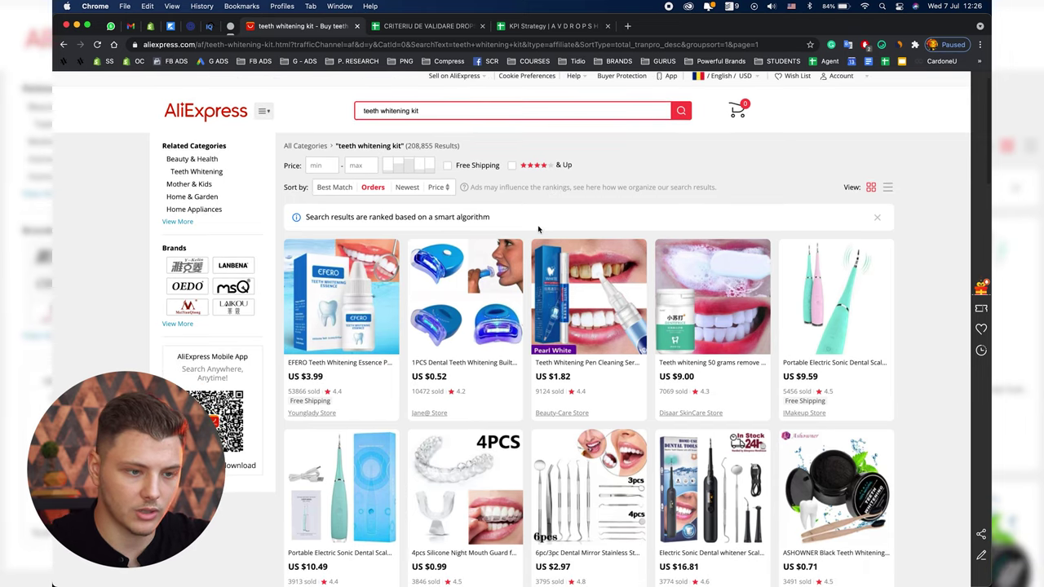
scroll(526, 236, down, 1)
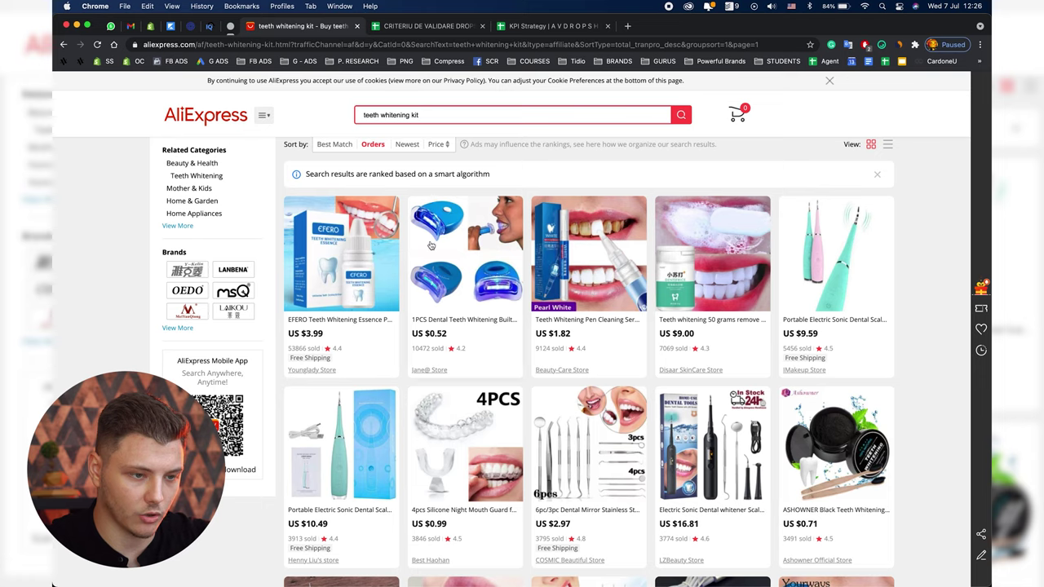
scroll(465, 235, down, 1)
super+click(460, 235)
click(421, 27)
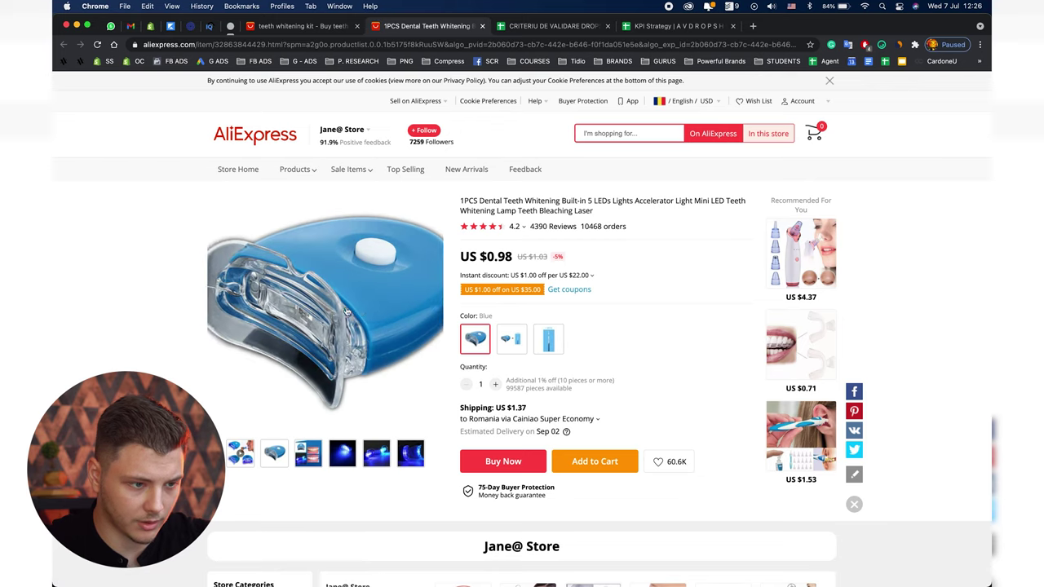
Compare the teeth whitening light's product variants and choose the 1set option with the gel syringe.
click(510, 340)
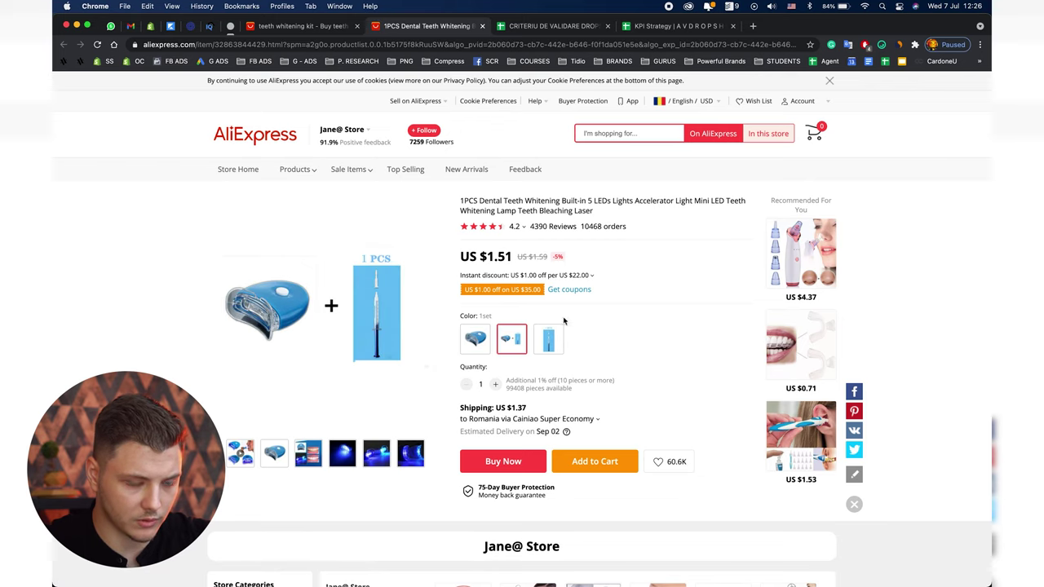
click(548, 338)
click(524, 343)
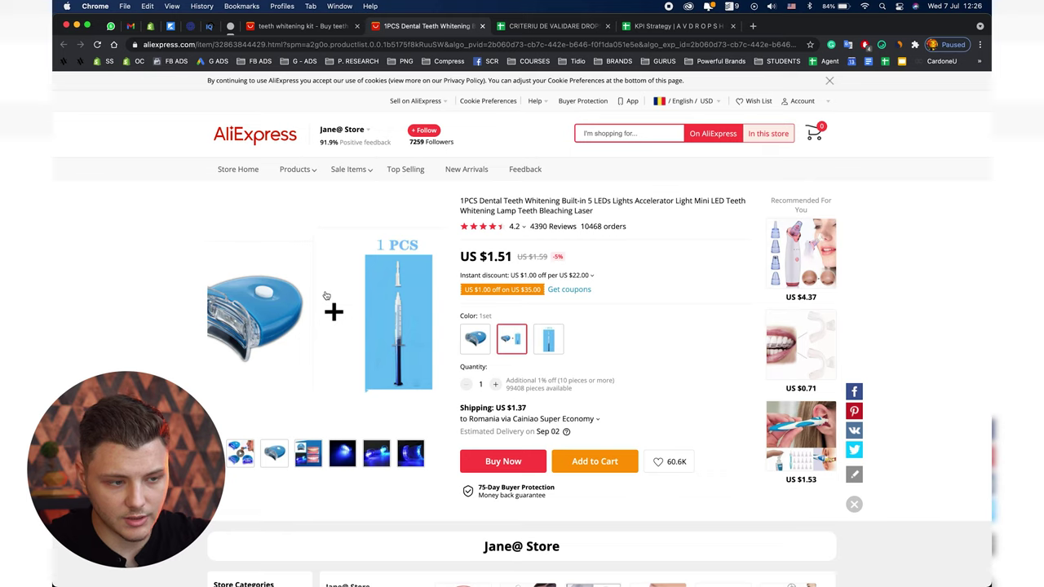
Look up the conversion of 1,5 usd to Romanian lei for the 1set variant's price.
double_click(497, 257)
key(super+space)
text(1,5 usd)
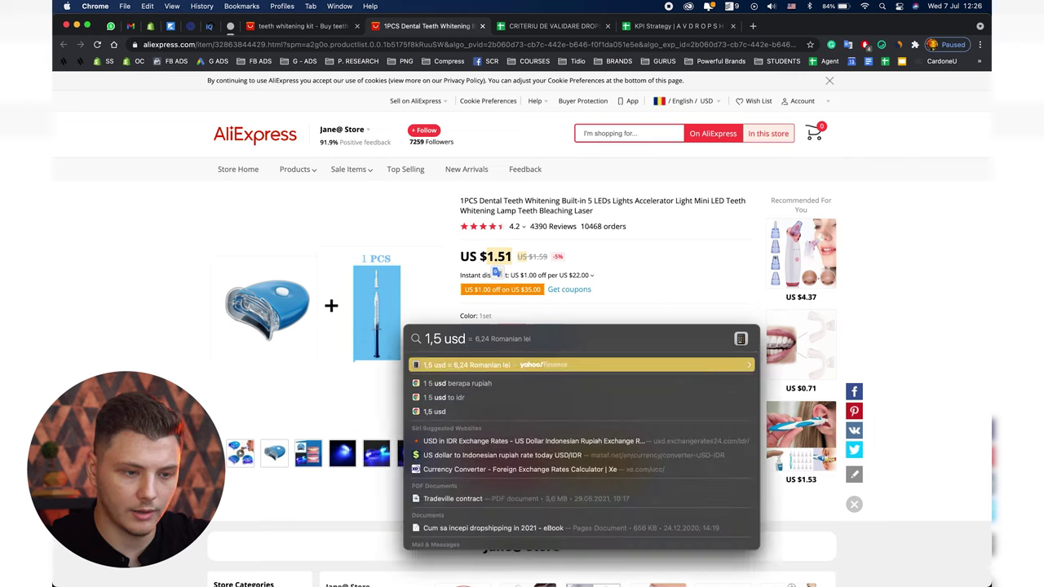
key(Escape)
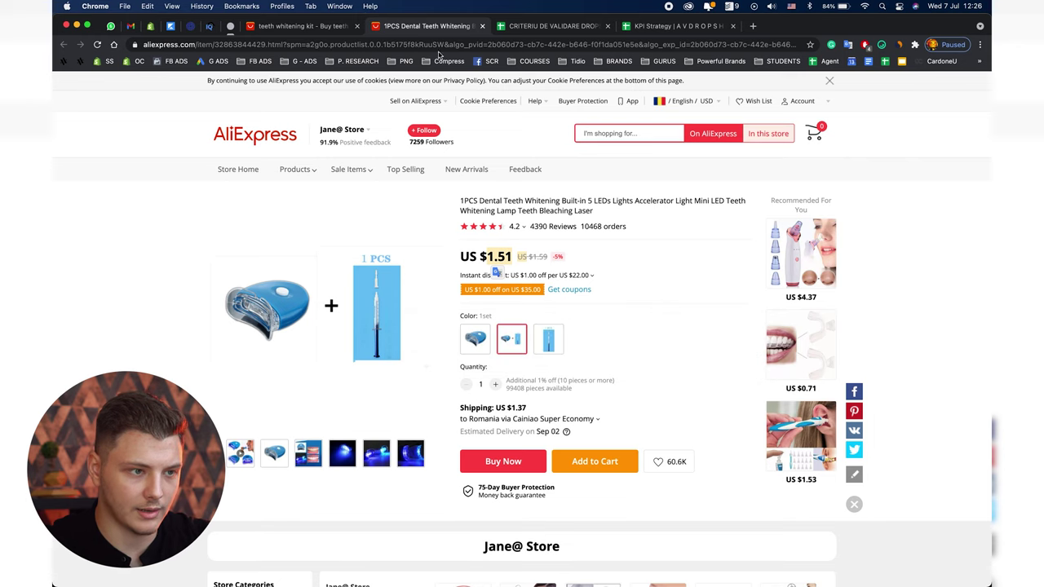
click(627, 248)
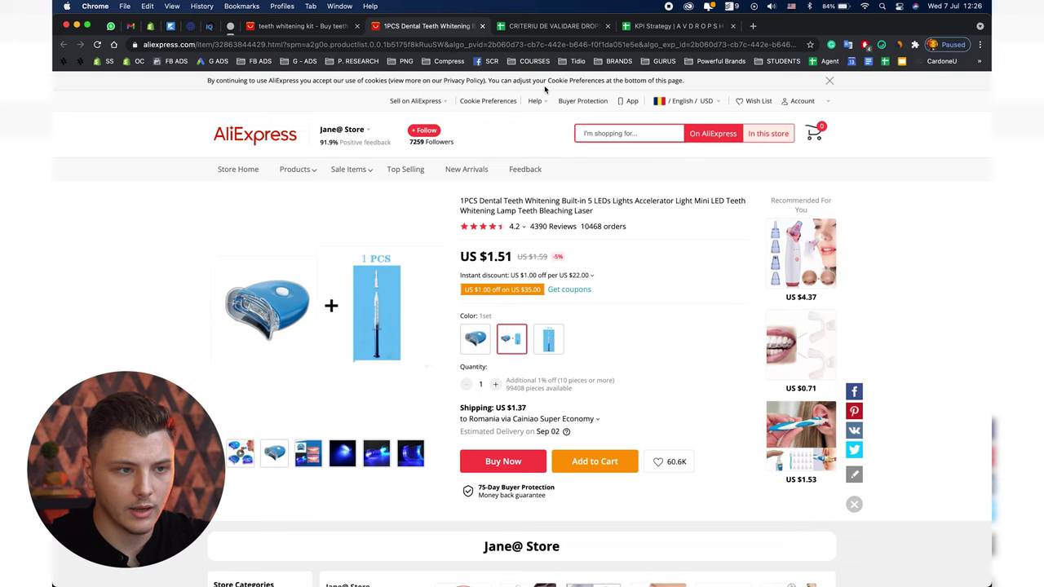
Mark row 3 in the validation spreadsheet as having over 5K orders on AliExpress.
click(552, 26)
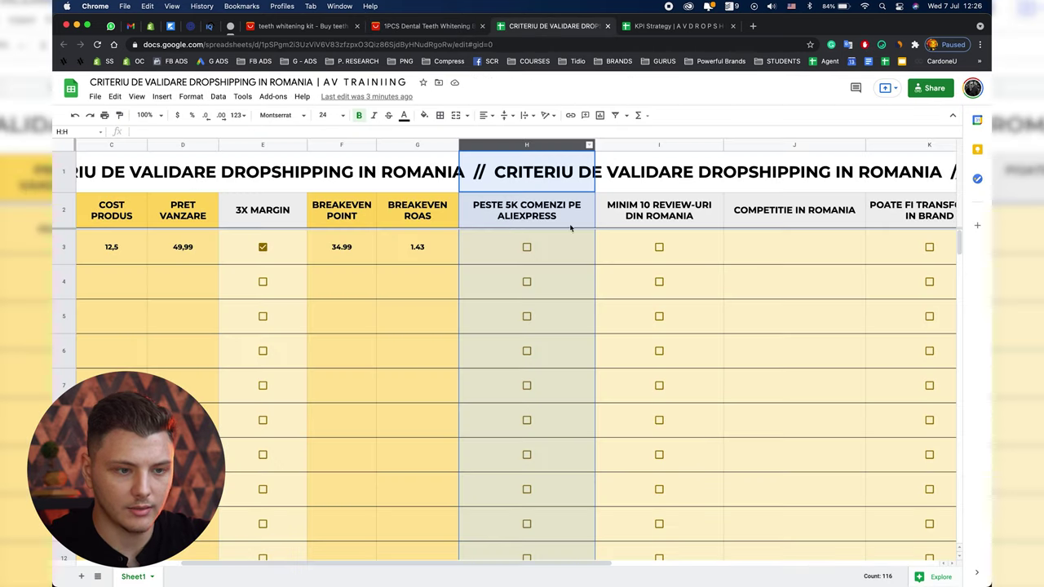
click(528, 247)
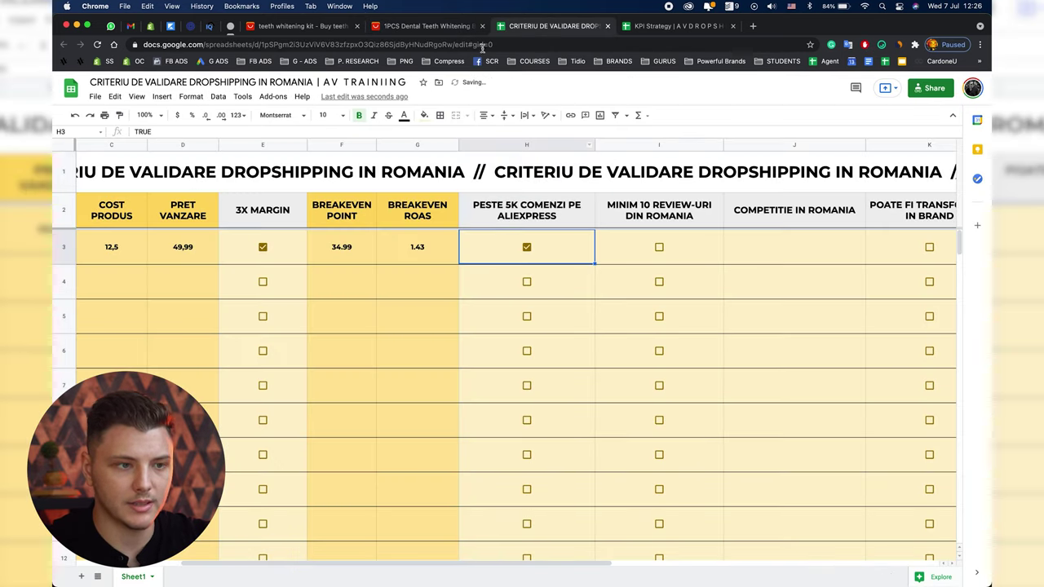
click(448, 26)
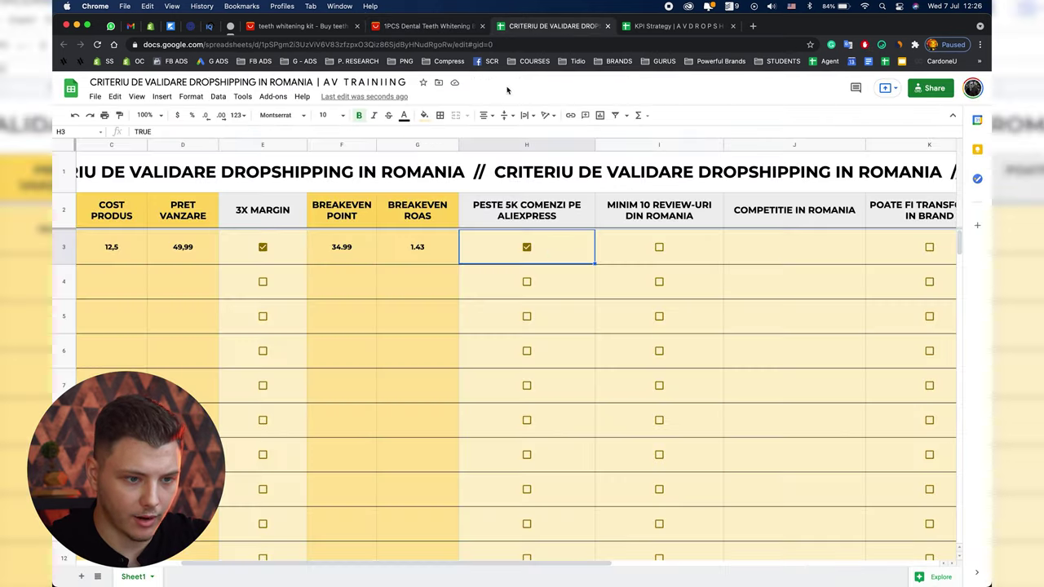
click(522, 26)
scroll(549, 254, right, 2)
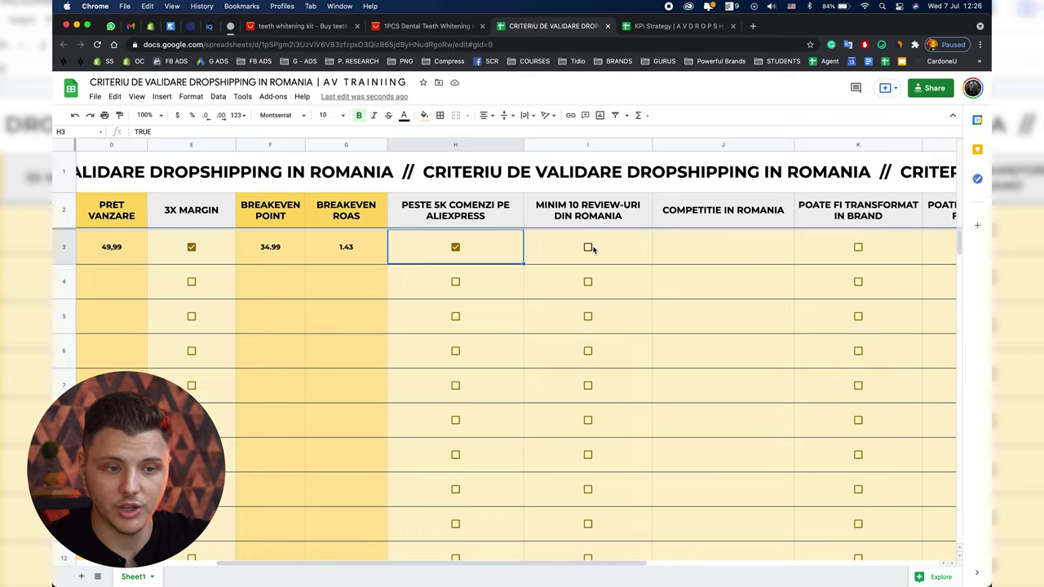
Open the AliExpress listing's customer reviews and filter them to all-star reviews only from your country.
click(446, 30)
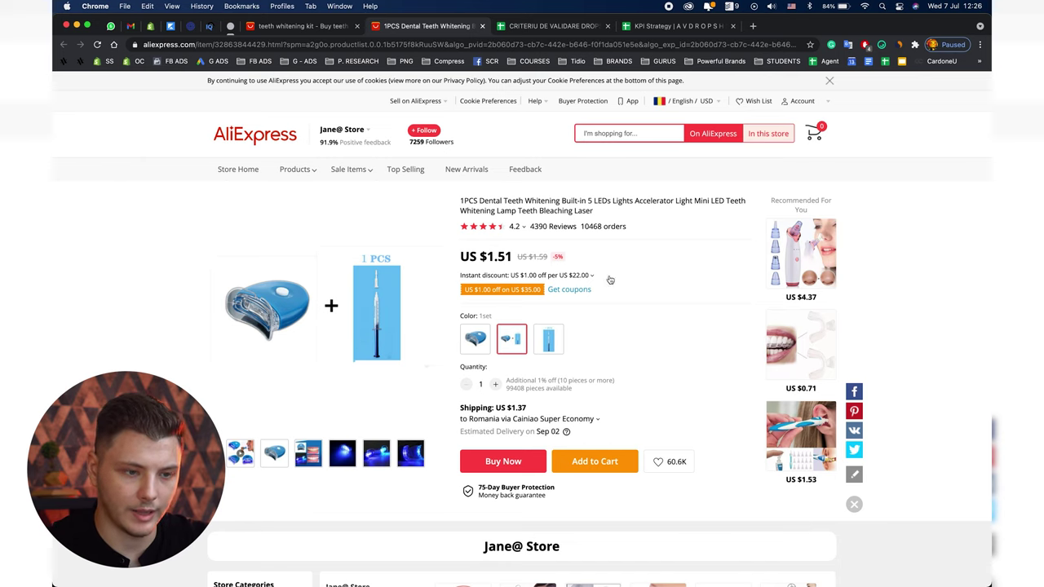
click(540, 227)
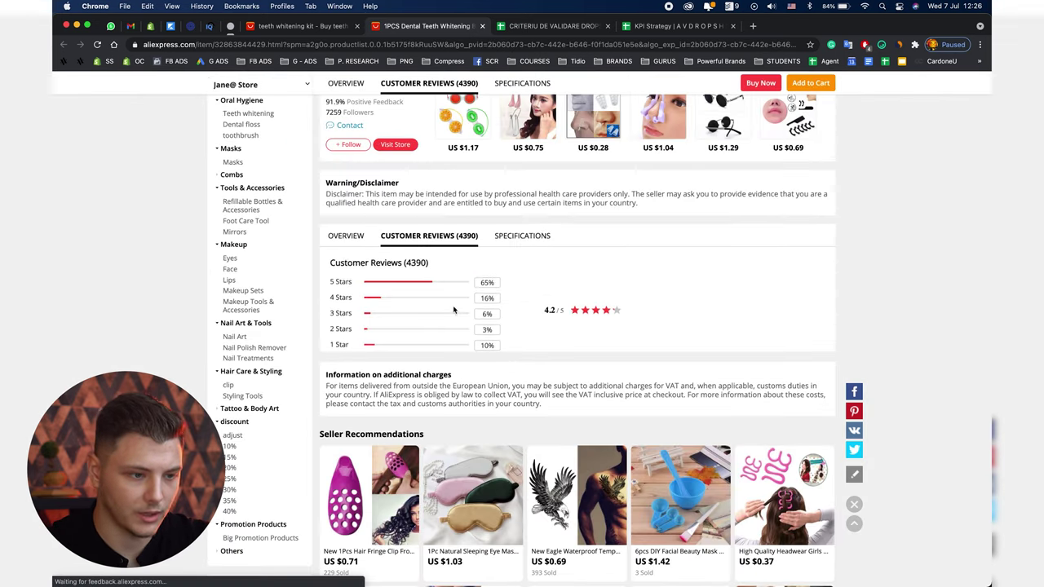
scroll(453, 305, down, 3)
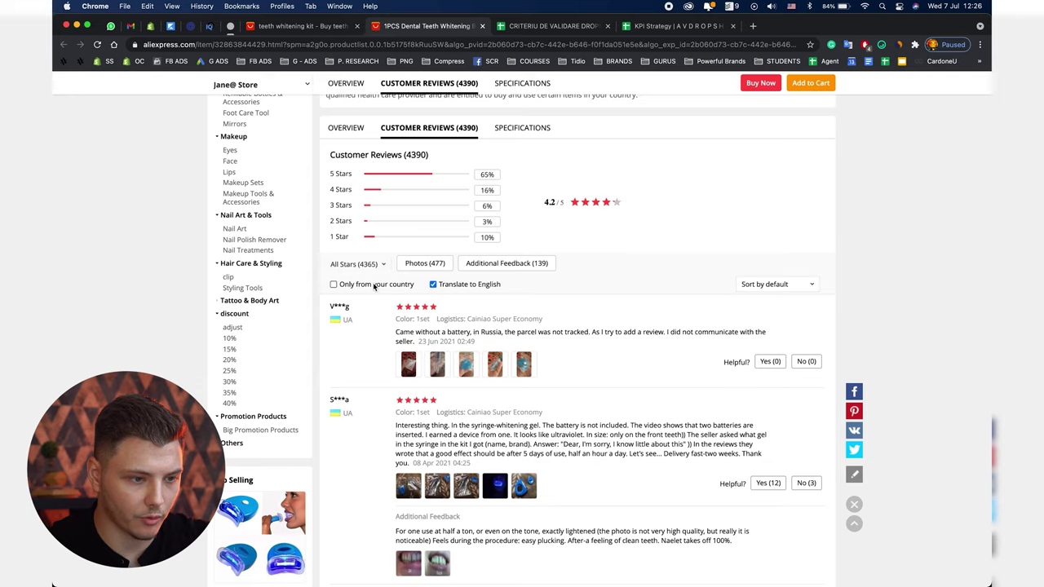
scroll(785, 240, up, 10)
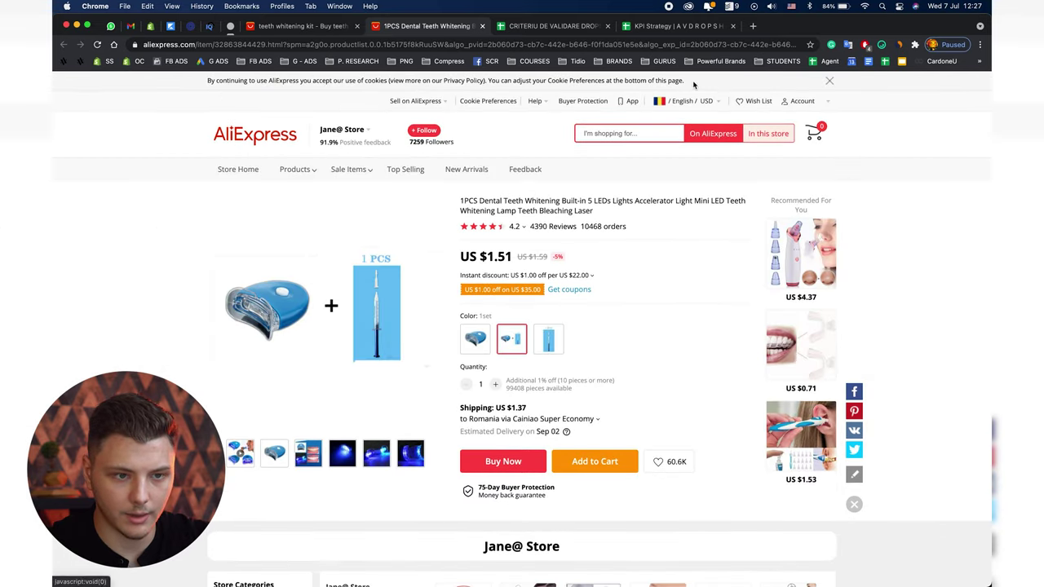
scroll(667, 224, down, 10)
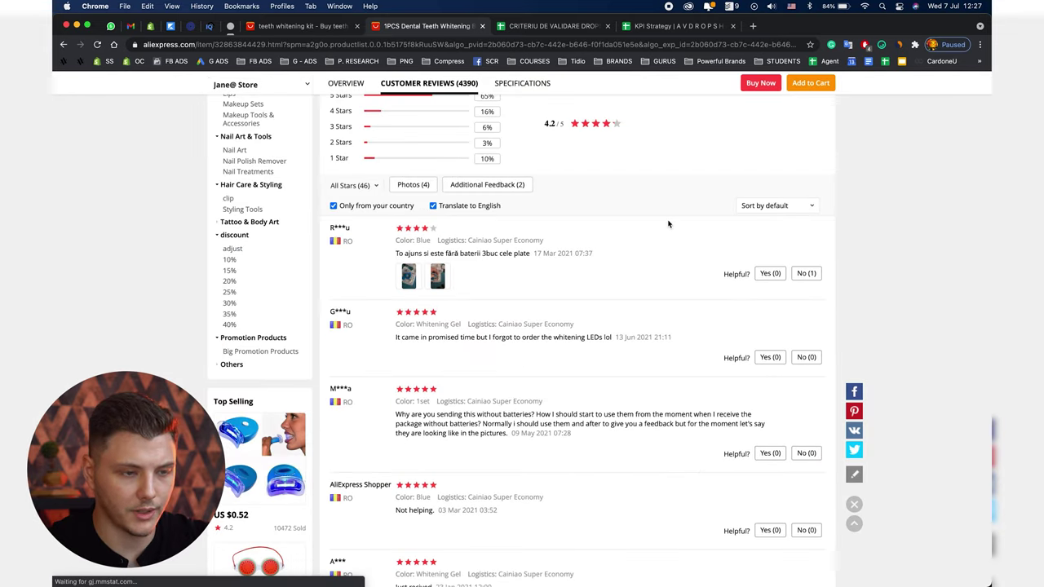
click(350, 186)
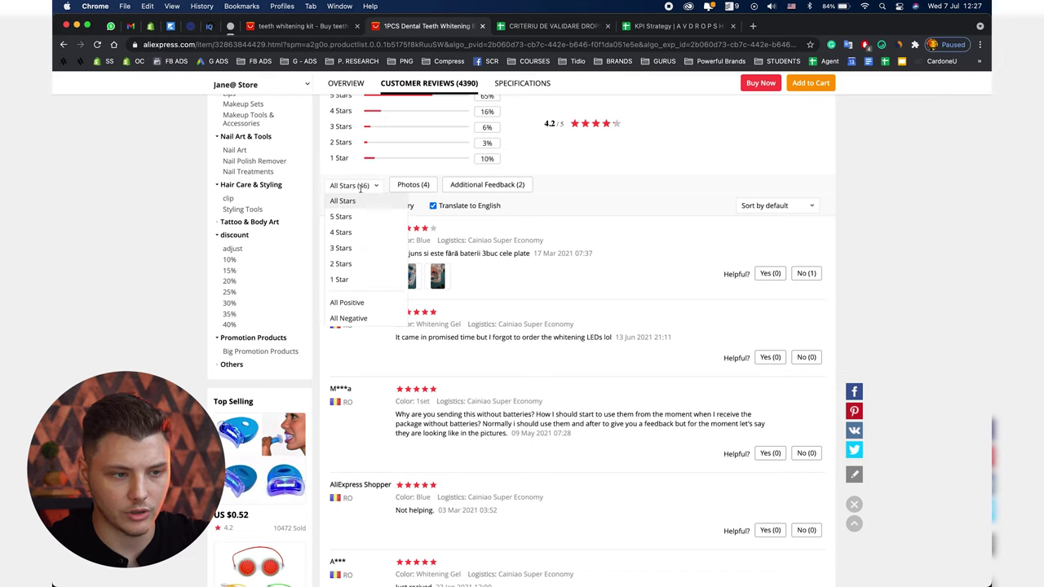
click(367, 198)
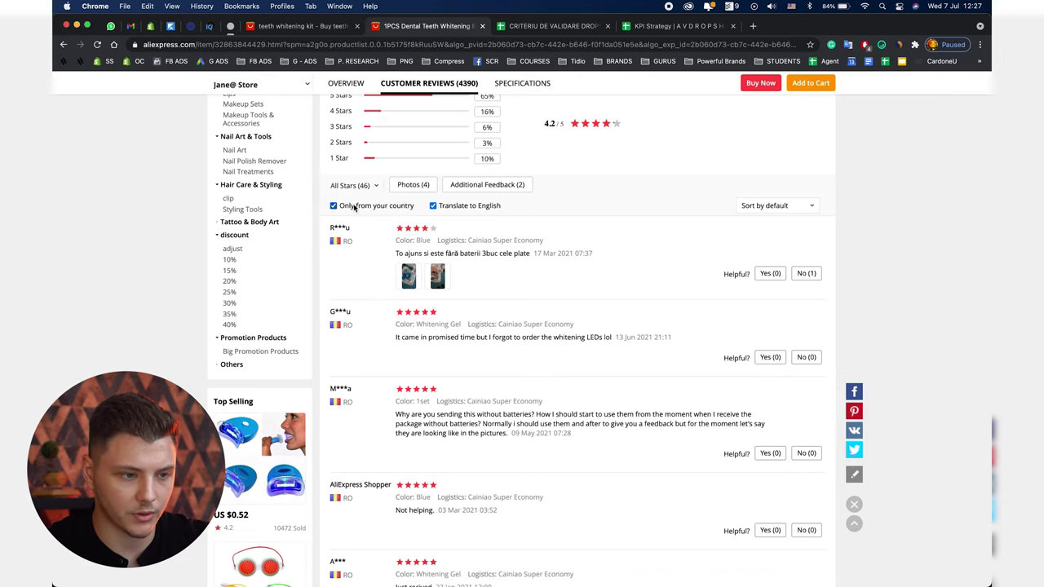
Examine the Romanian customers' reviews of the teeth whitening light, including their attached photos.
click(416, 271)
click(437, 276)
scroll(424, 327, down, 5)
scroll(405, 309, down, 5)
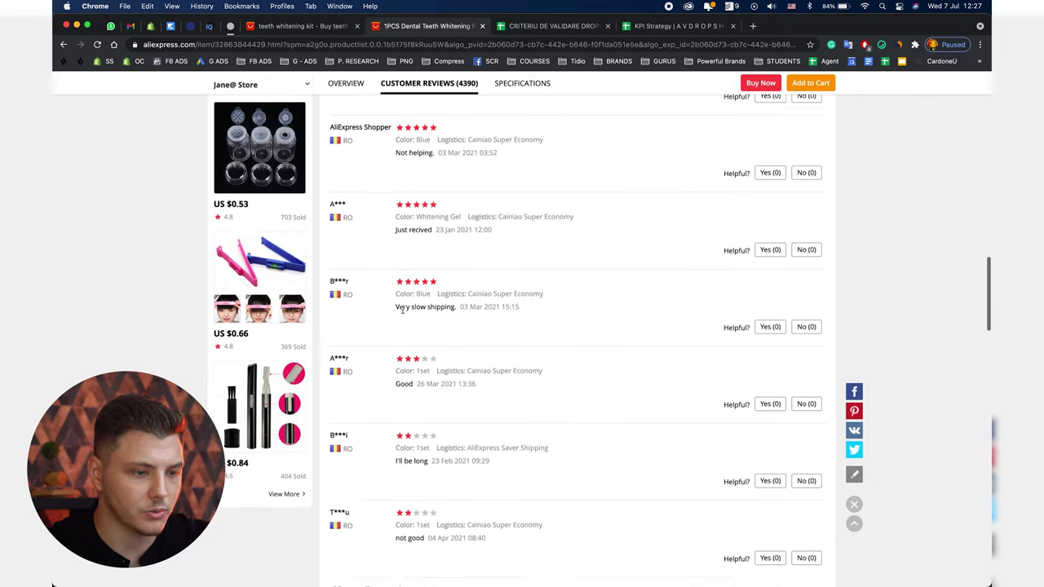
click(412, 398)
click(434, 398)
click(465, 396)
click(494, 396)
click(522, 396)
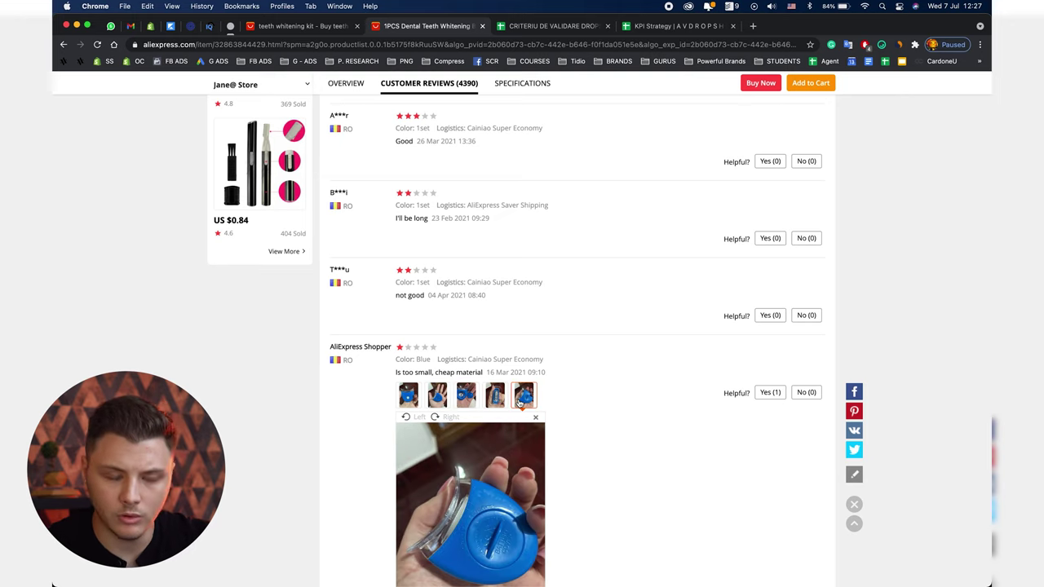
scroll(600, 349, up, 2)
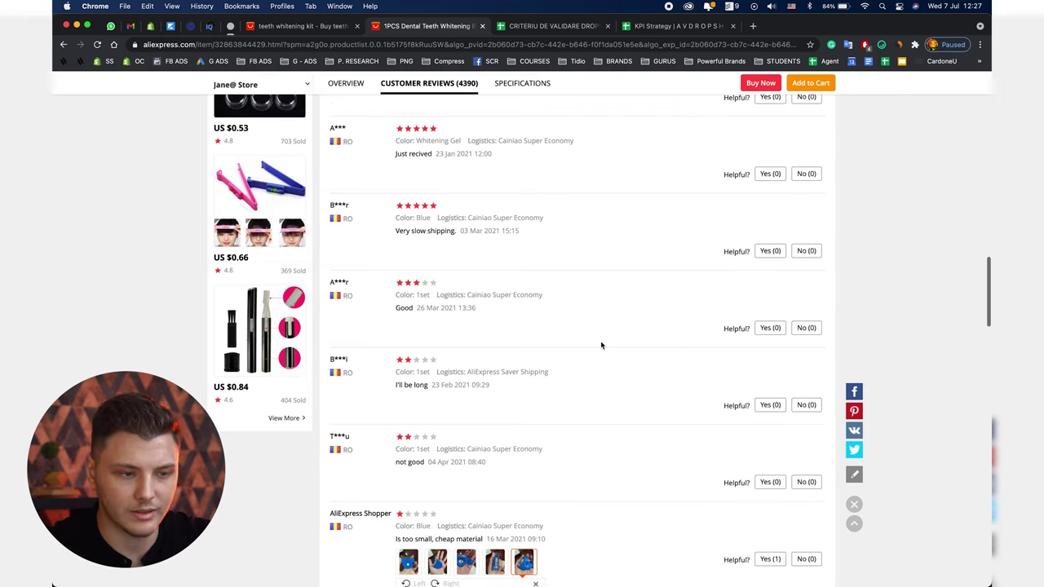
Mark row 3 in the validation spreadsheet as having at least 10 reviews from Romania.
scroll(601, 345, up, 15)
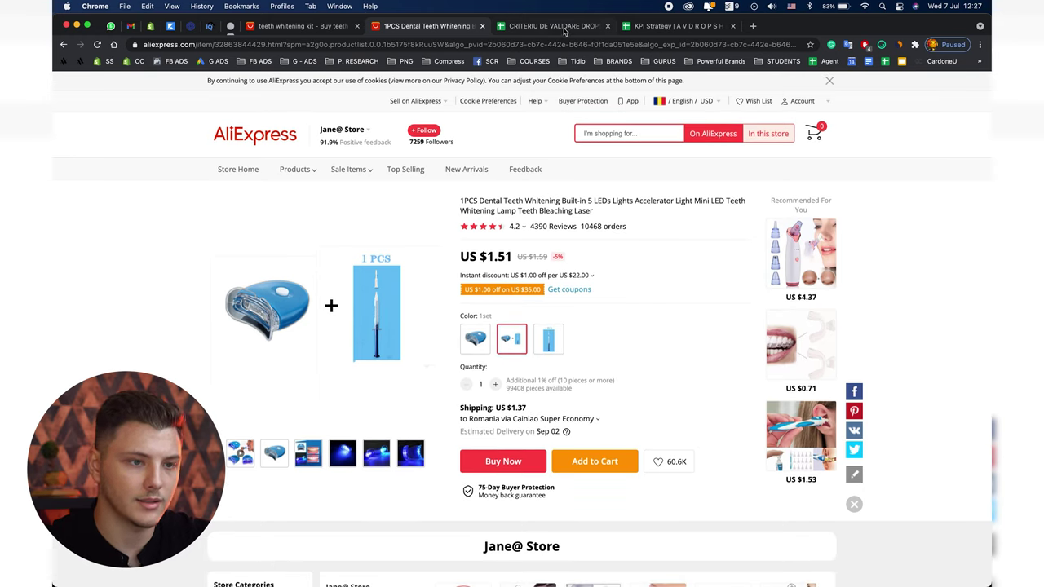
click(557, 26)
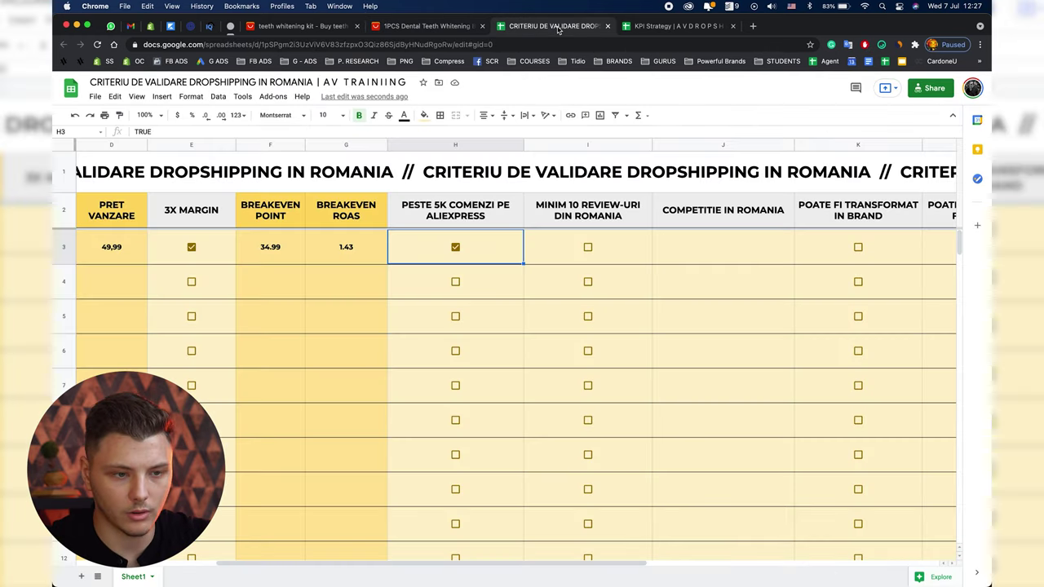
click(587, 247)
Review row 3's criteria from product cost to Romanian reviews, and examine the competition in Romania column.
scroll(629, 248, right, 3)
click(593, 247)
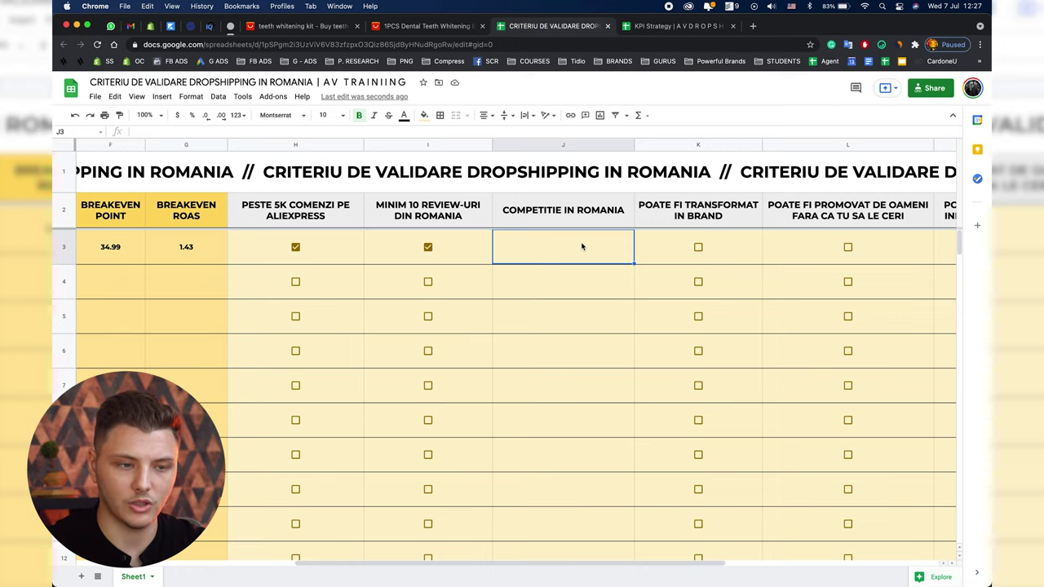
scroll(581, 247, right, 2)
scroll(582, 247, left, 10)
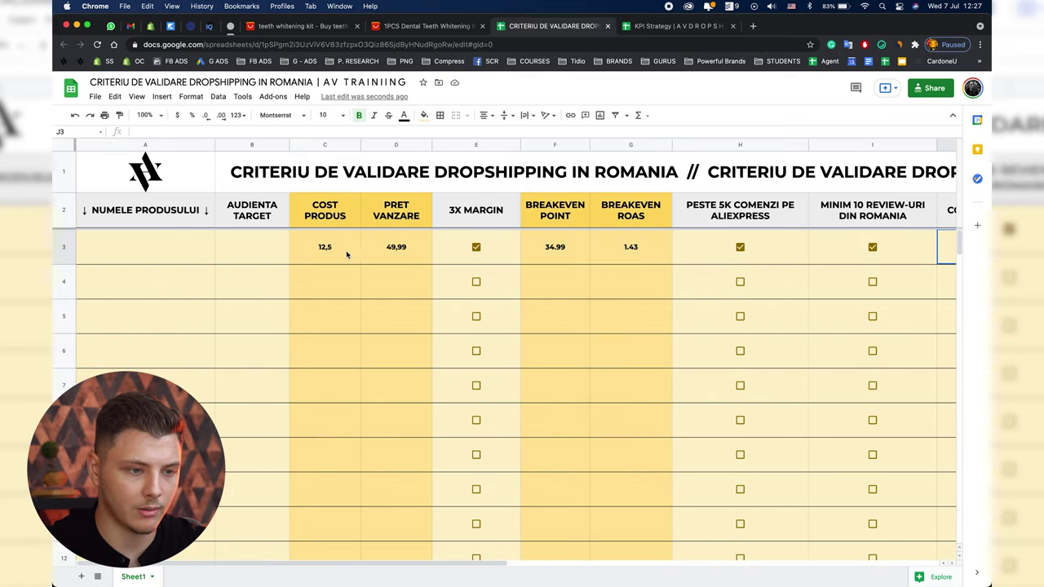
scroll(412, 251, right, 6)
scroll(410, 249, right, 2)
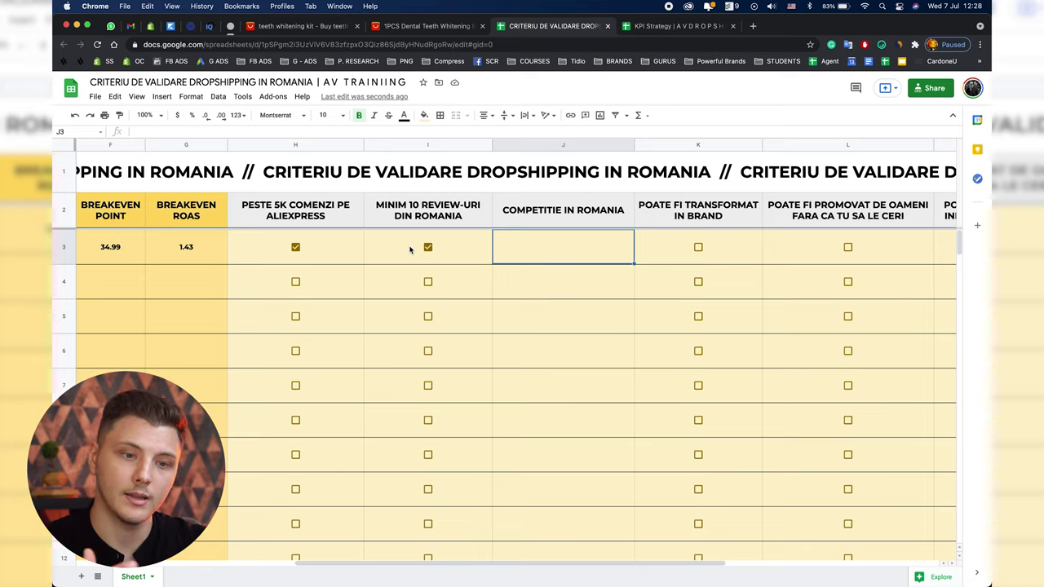
scroll(559, 230, right, 2)
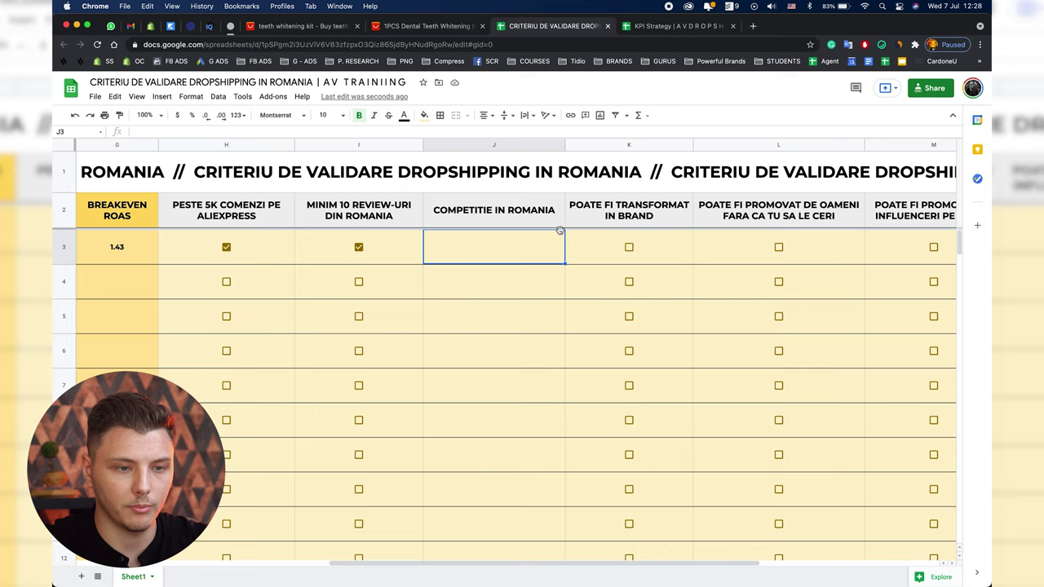
Examine the criterion on turning the product into a brand, checking the AliExpress listing's Blue variant against it.
click(648, 147)
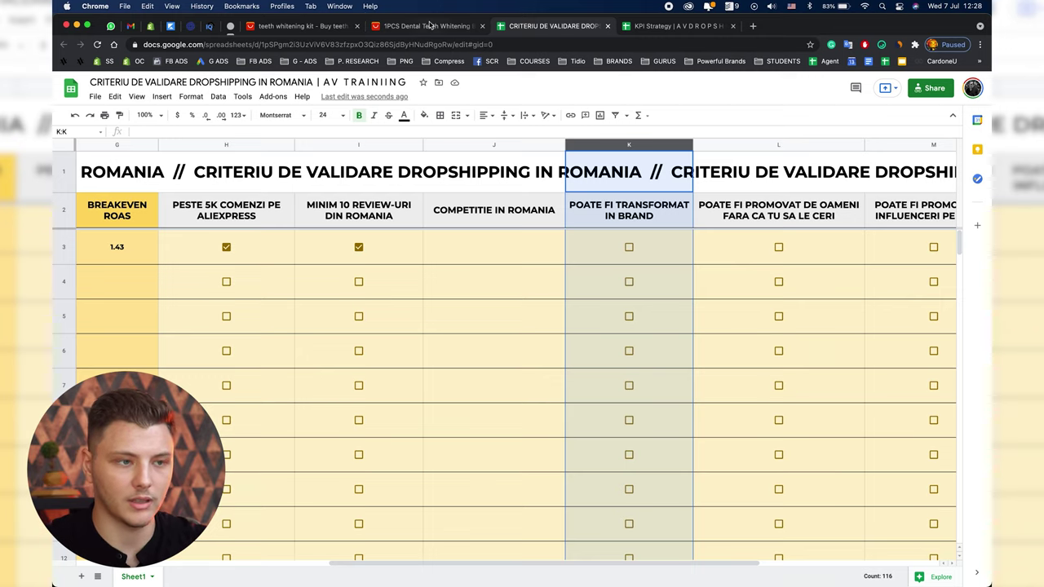
click(430, 26)
click(477, 338)
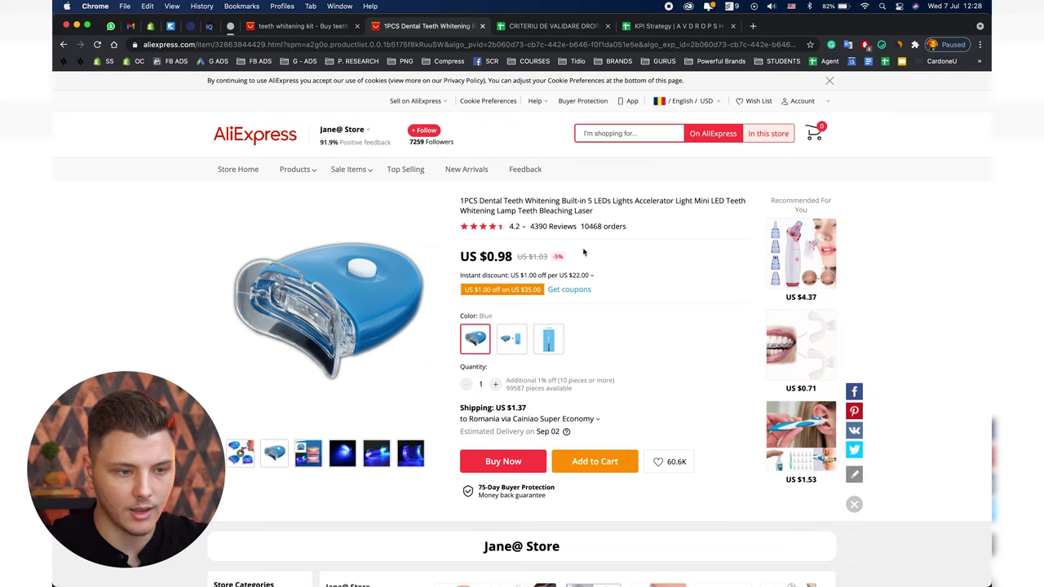
mouse_move(511, 234)
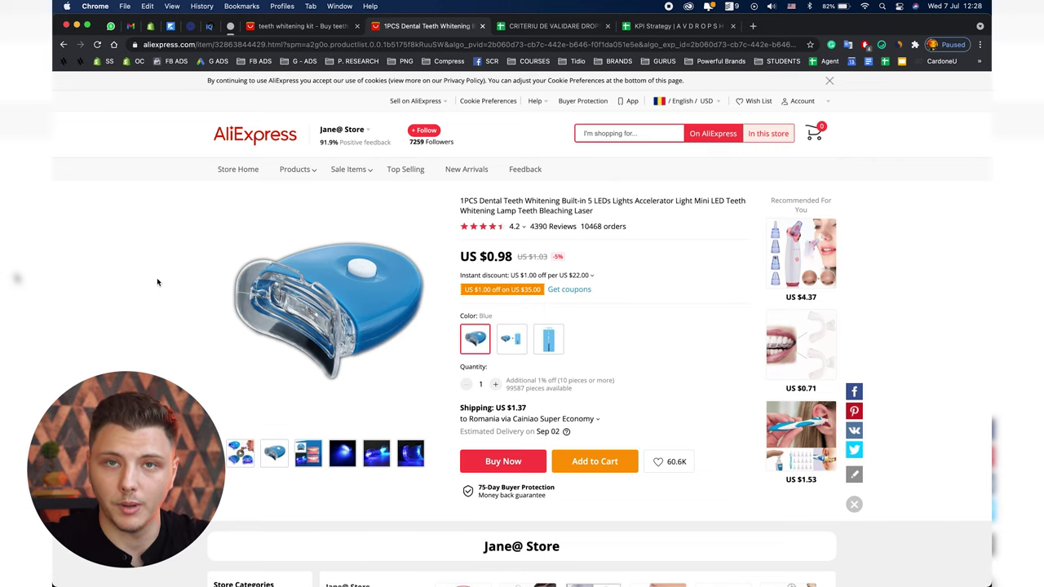
click(559, 26)
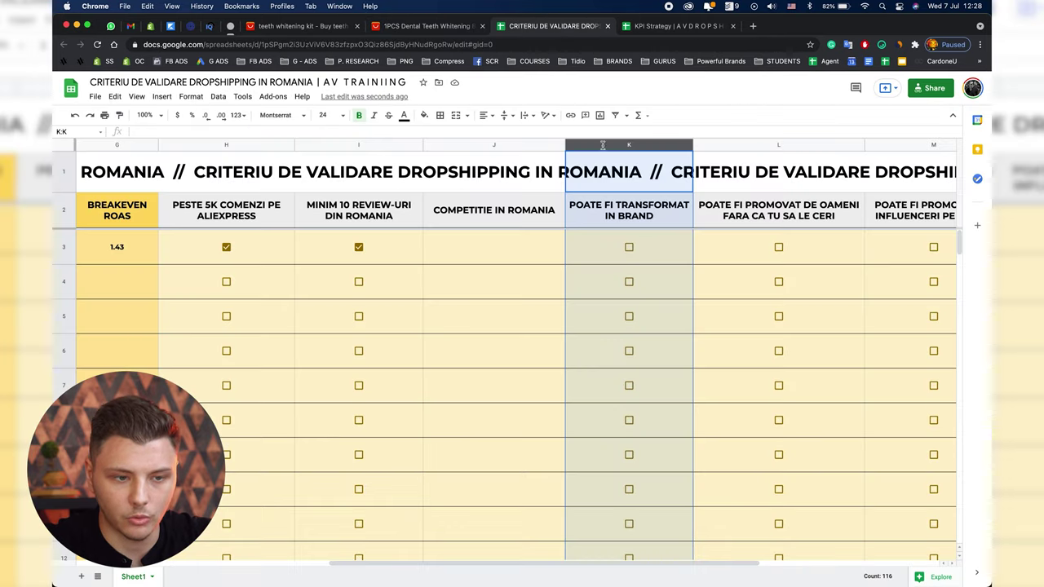
click(654, 247)
Review the AliExpress listing for word-of-mouth potential and mark row 3 as promotable by people without asking them.
scroll(654, 247, right, 2)
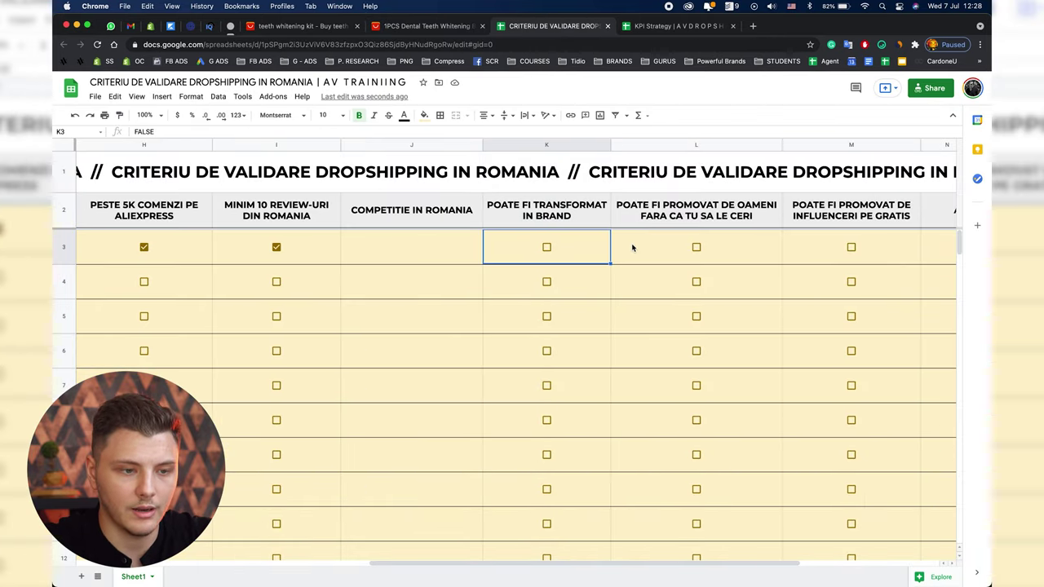
click(730, 147)
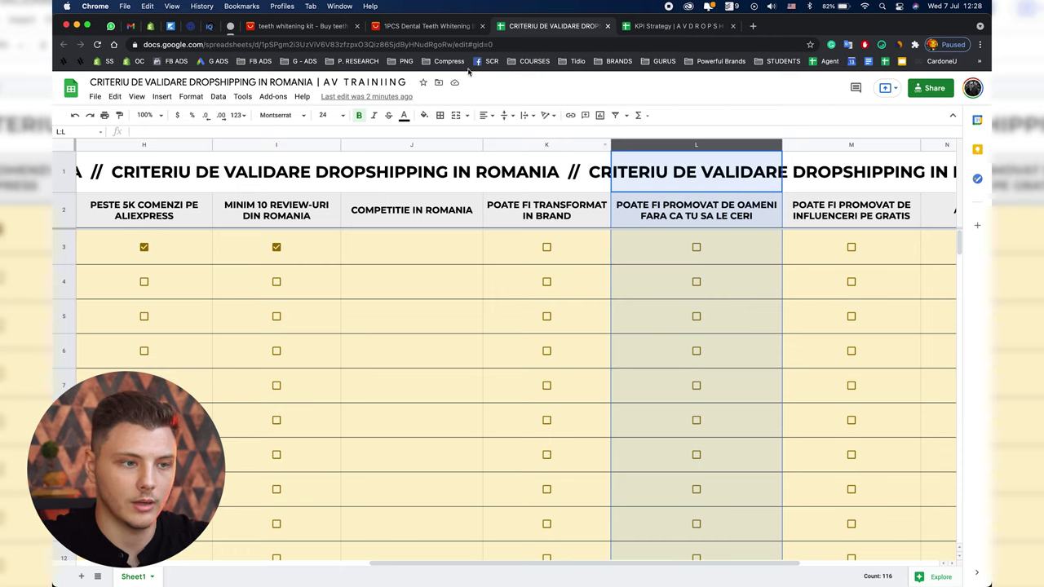
click(418, 27)
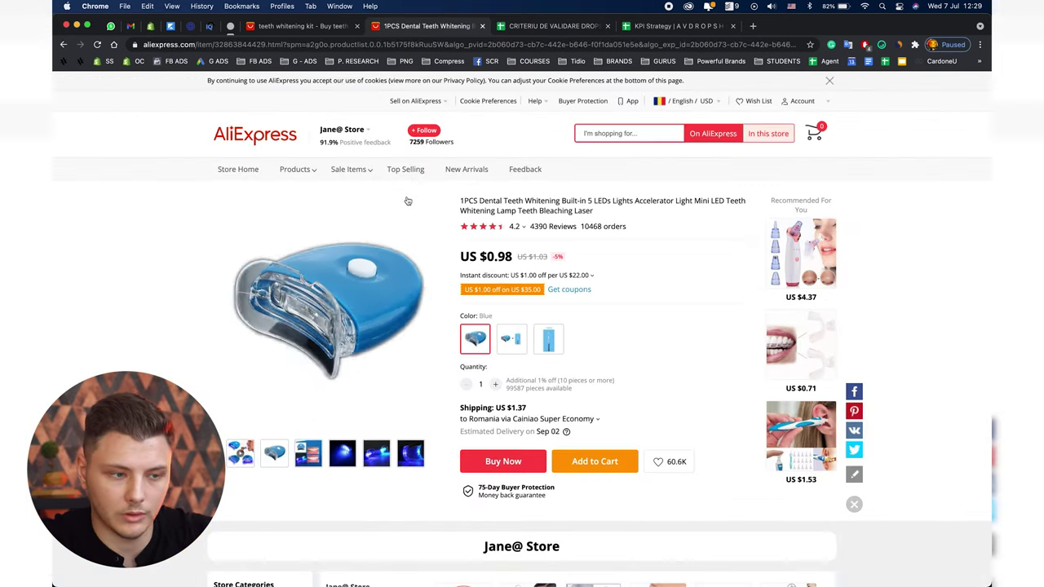
click(553, 30)
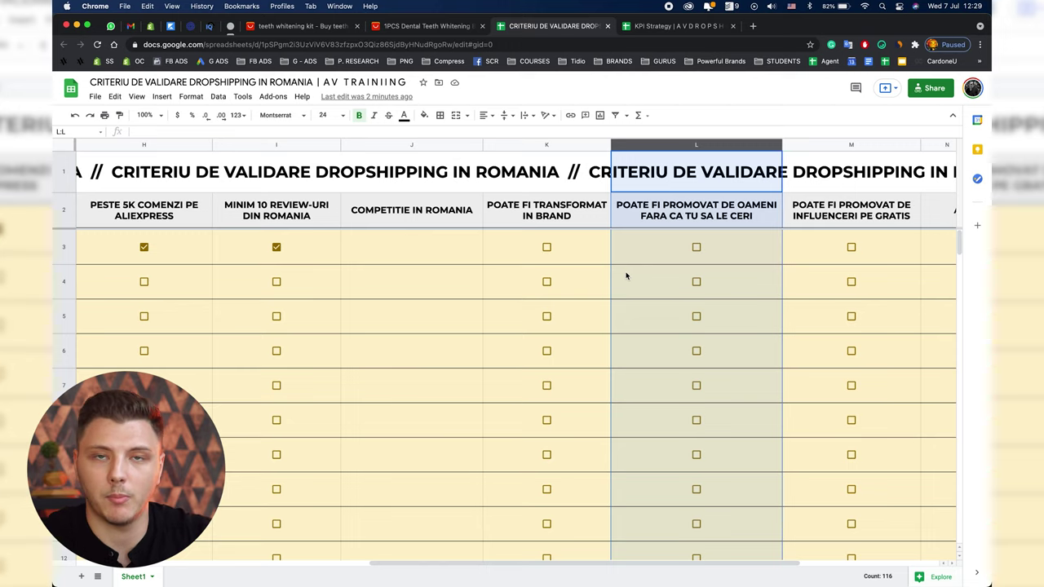
click(692, 252)
click(695, 247)
Examine the free influencer promotion criterion and mark row 3 as promotable by influencers for free.
scroll(726, 244, right, 3)
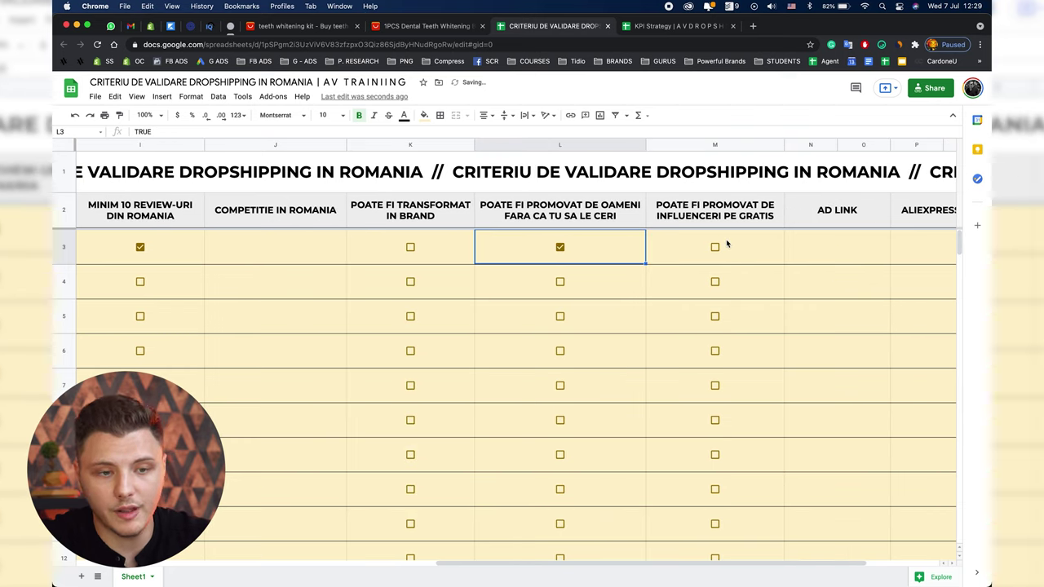
click(715, 147)
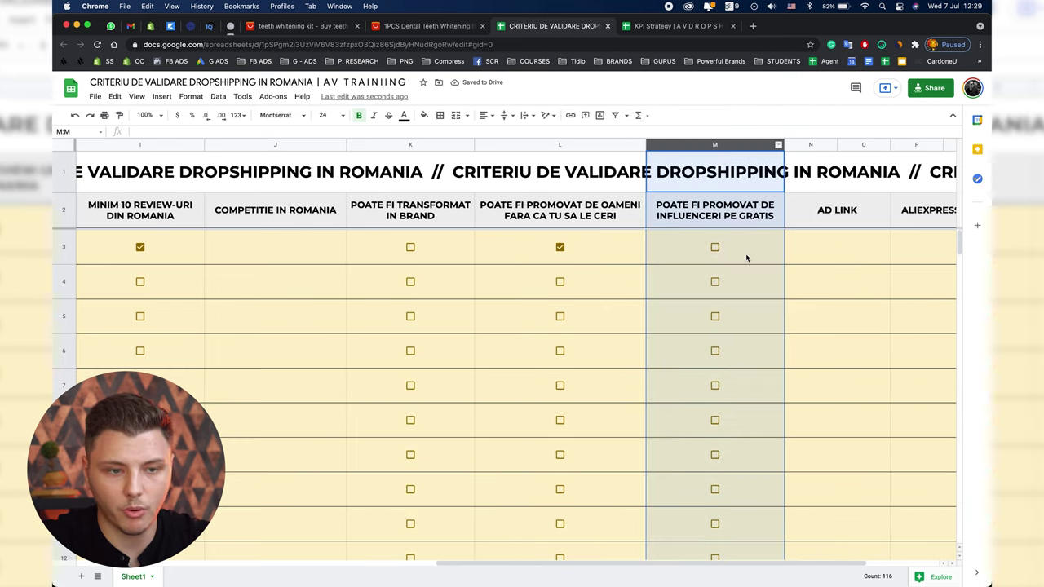
scroll(747, 258, right, 3)
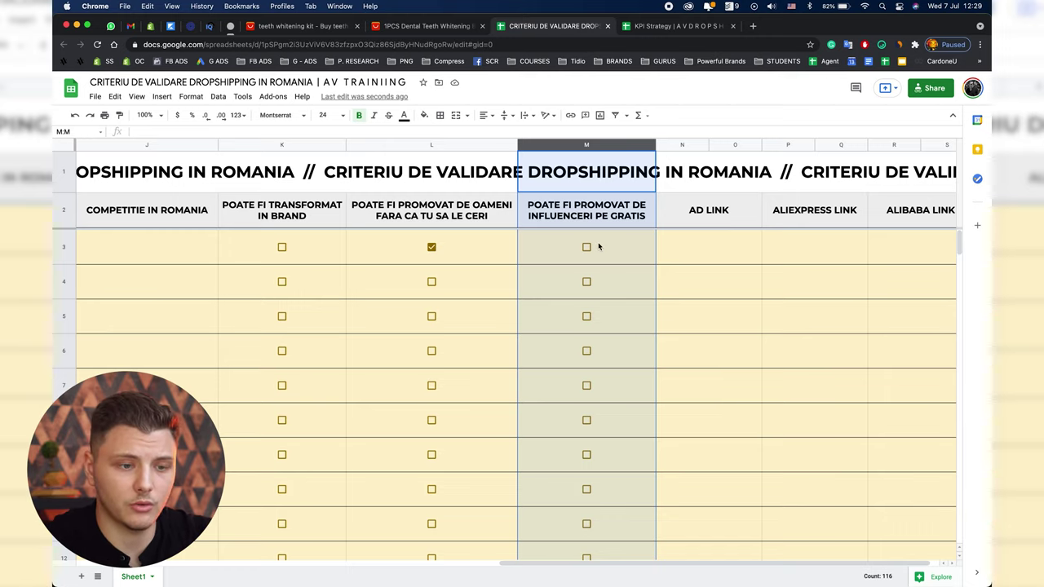
click(587, 248)
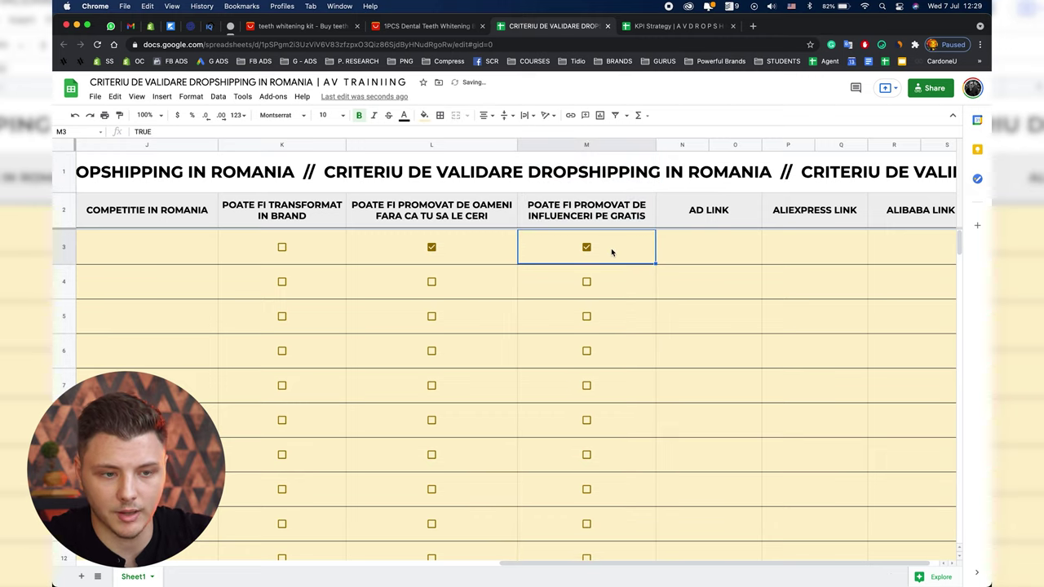
Examine row 3's ad link, AliExpress link and Alibaba link columns, checking which product page belongs in each.
scroll(612, 252, right, 2)
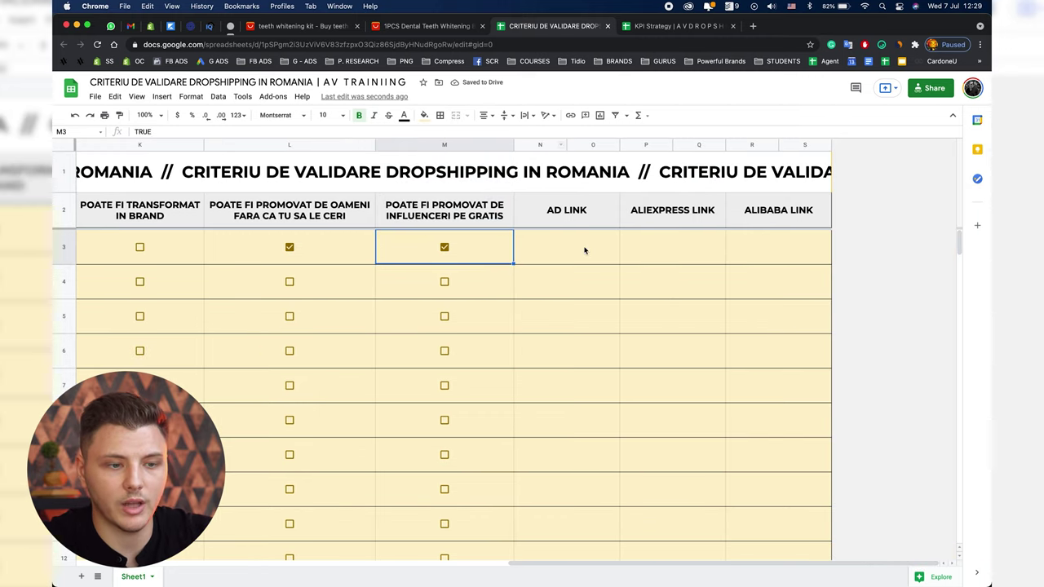
click(584, 249)
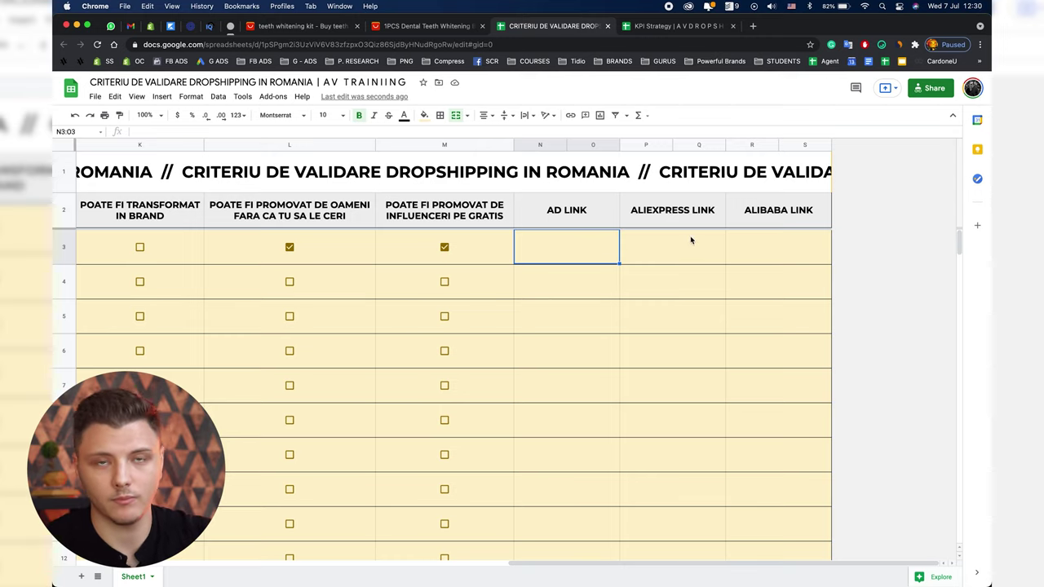
click(669, 224)
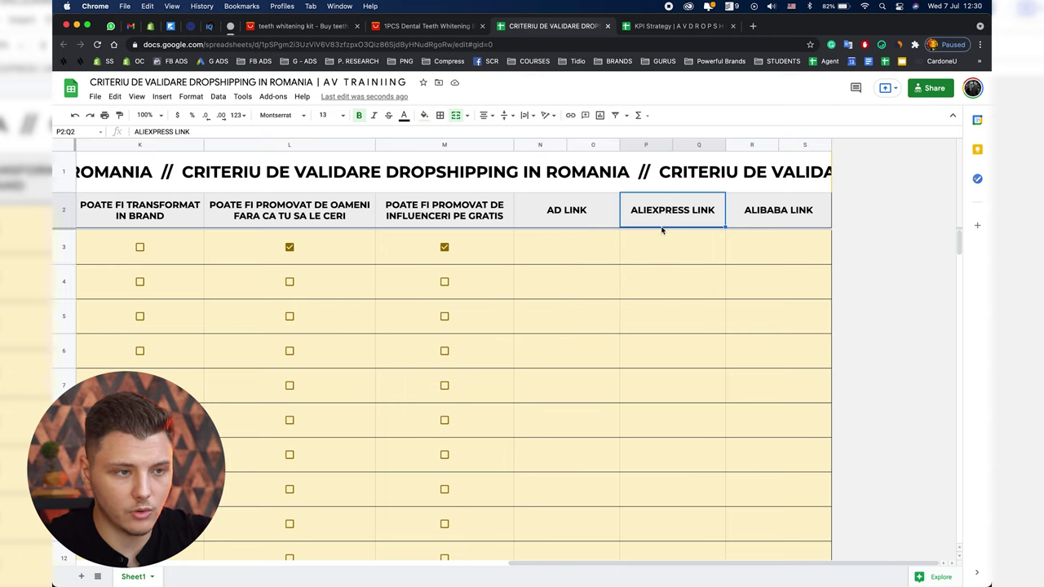
click(420, 26)
click(568, 41)
click(558, 26)
click(669, 252)
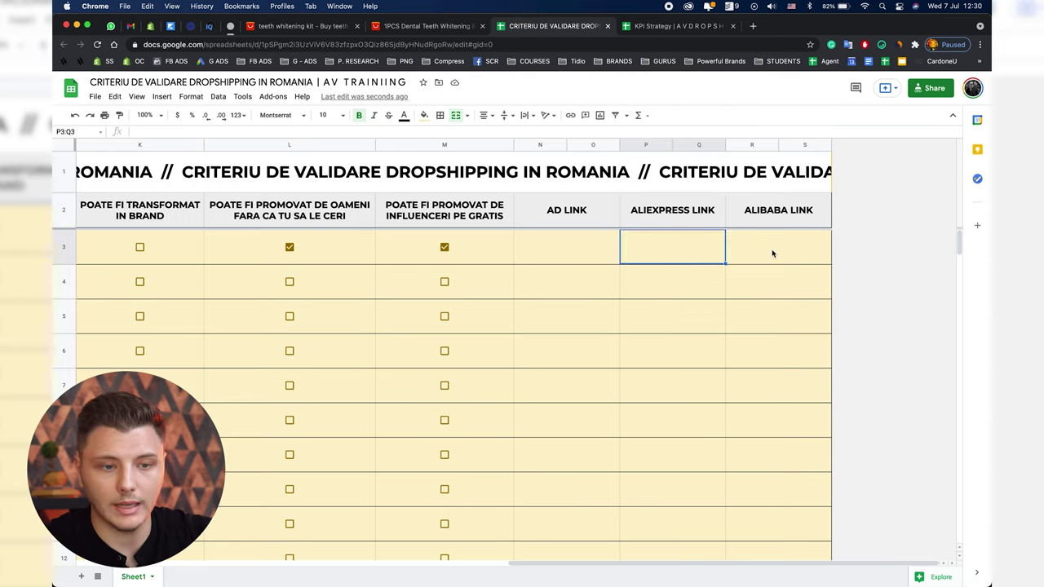
click(773, 253)
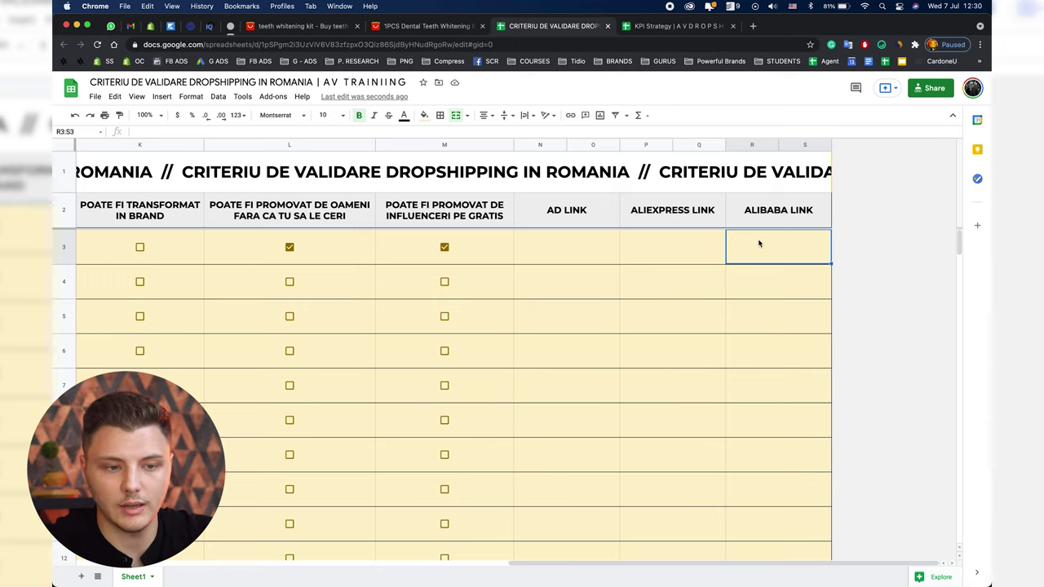
click(711, 249)
click(729, 250)
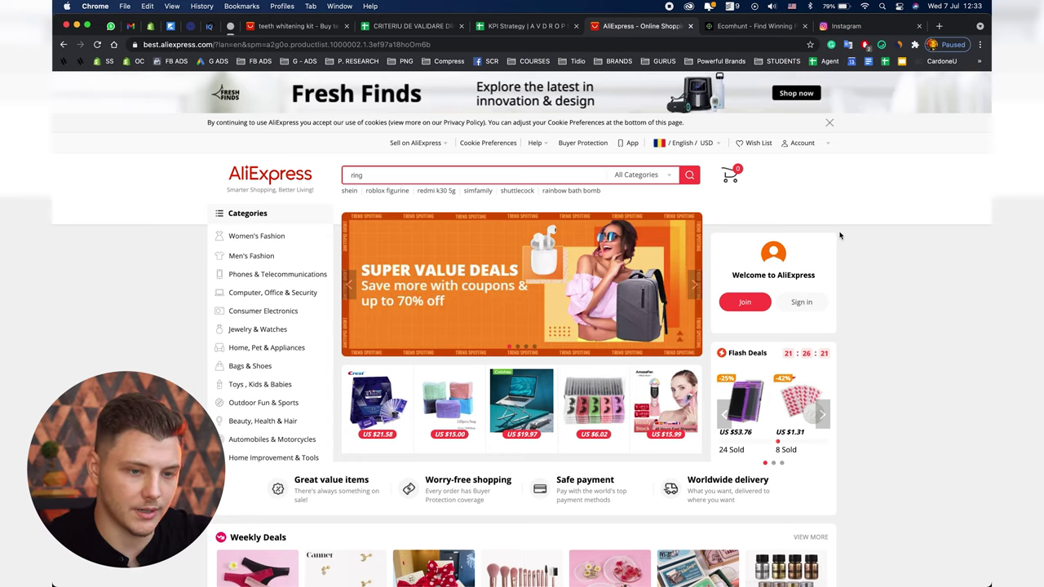
Switch to the AliExpress home page, look through its product categories and open the Beauty, Health & Hair category.
scroll(843, 259, down, 4)
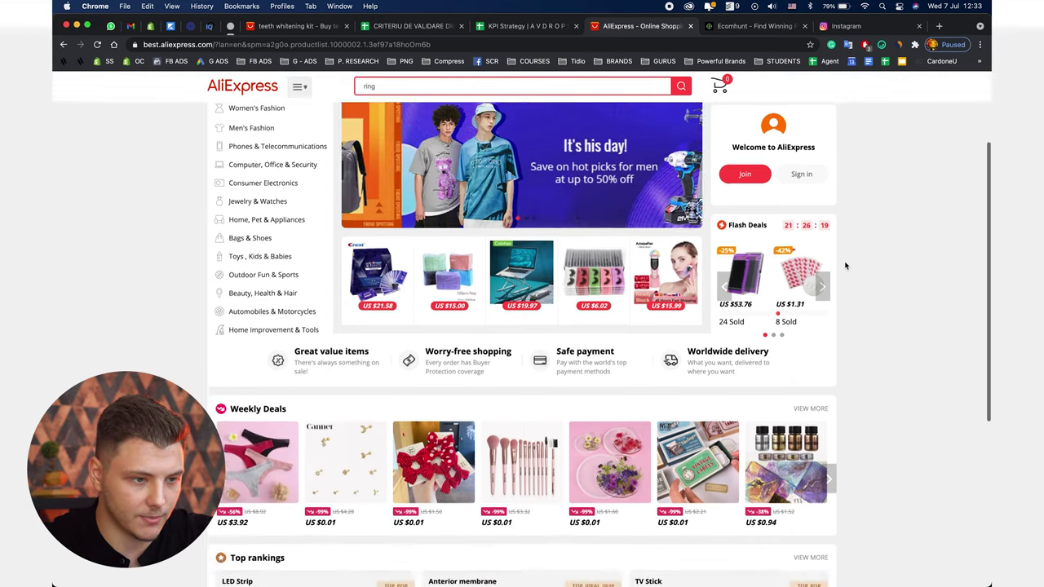
scroll(844, 263, up, 3)
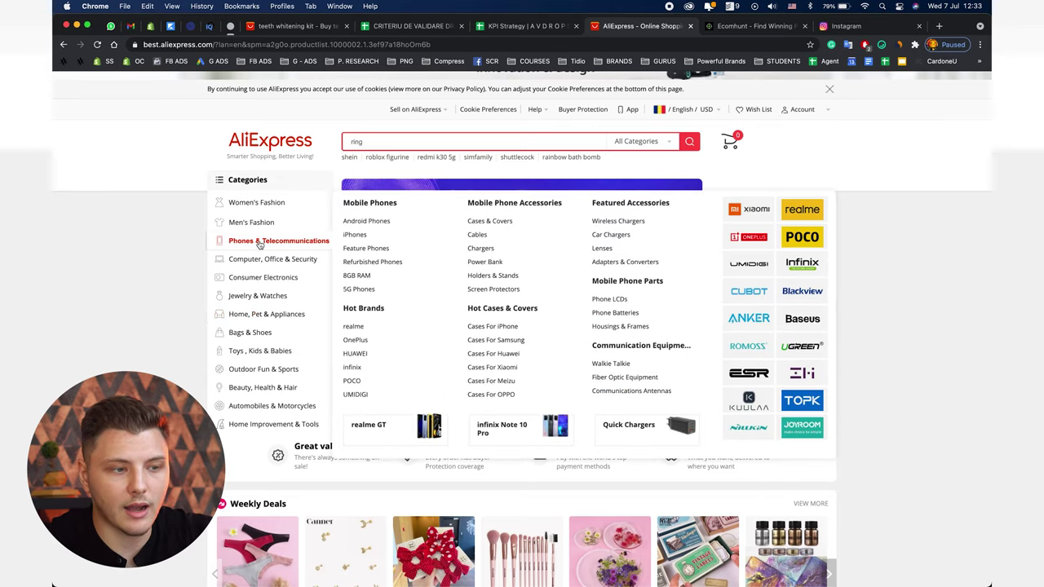
mouse_move(254, 256)
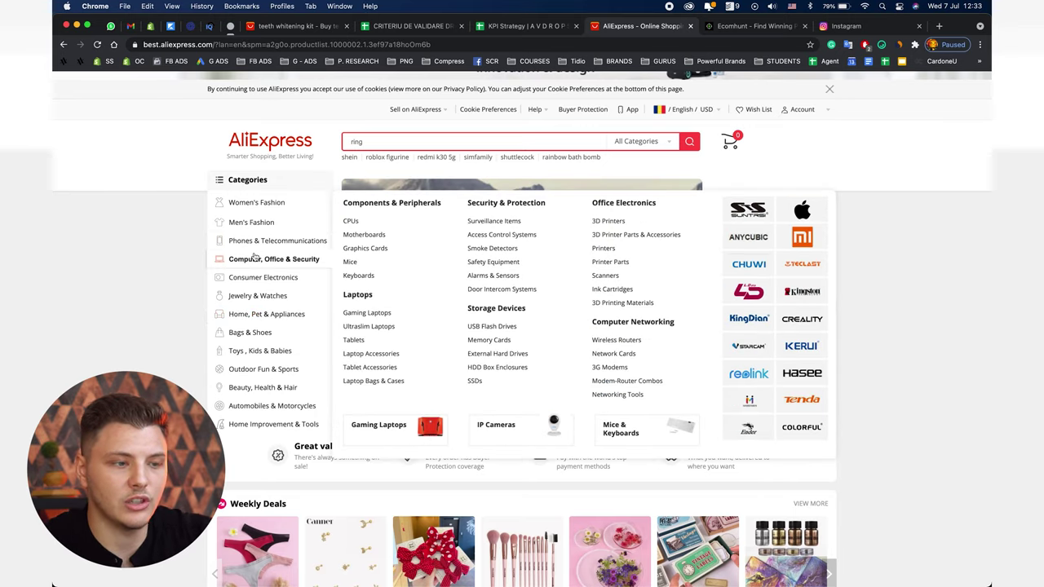
mouse_move(280, 230)
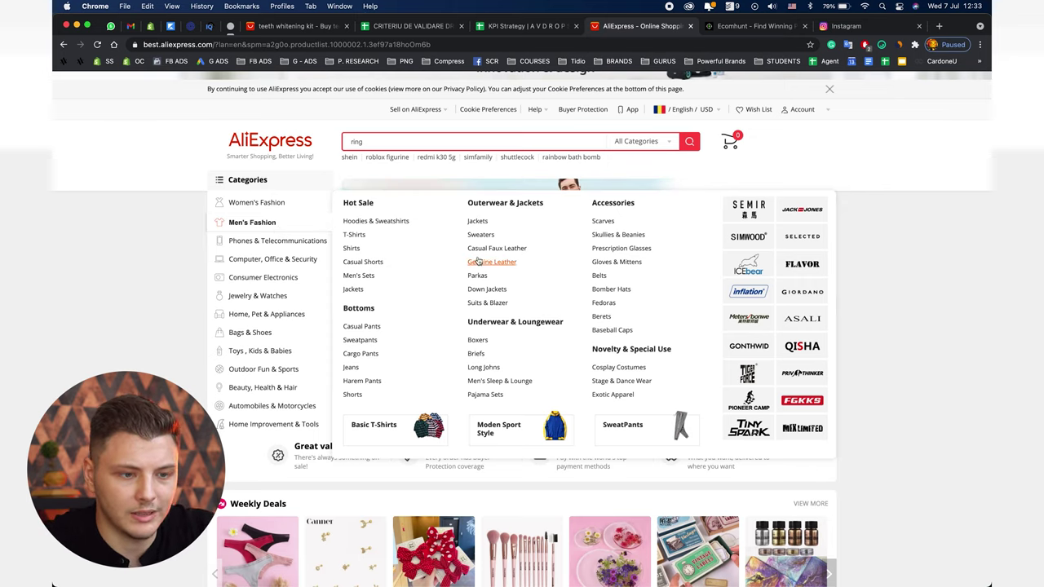
mouse_move(273, 337)
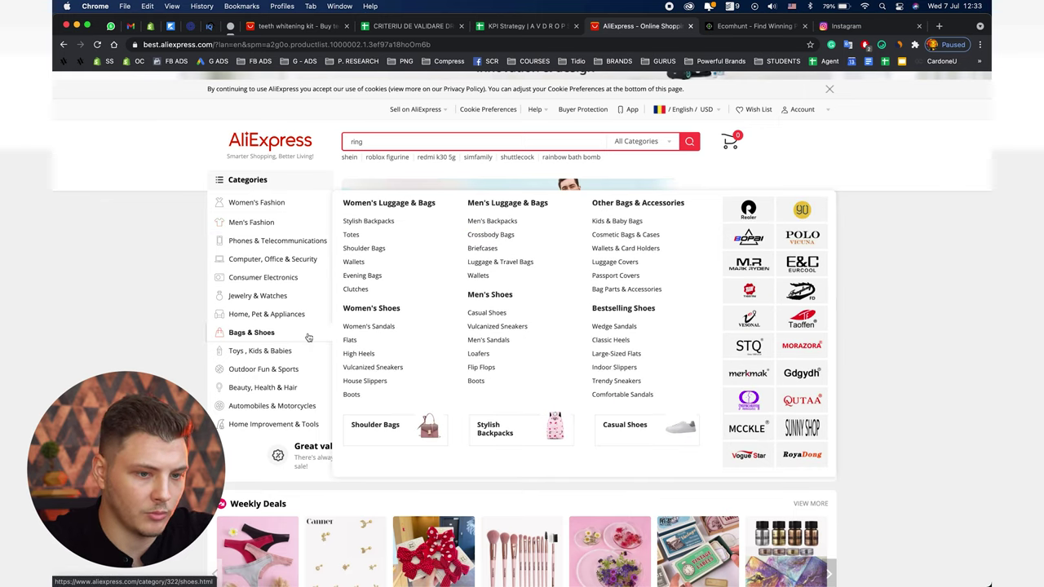
mouse_move(265, 390)
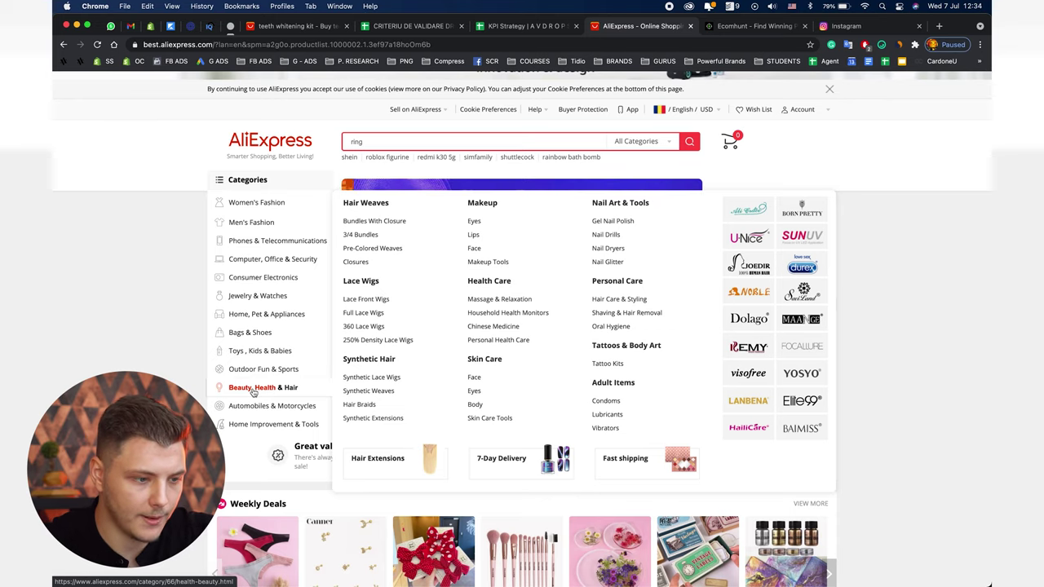
click(257, 392)
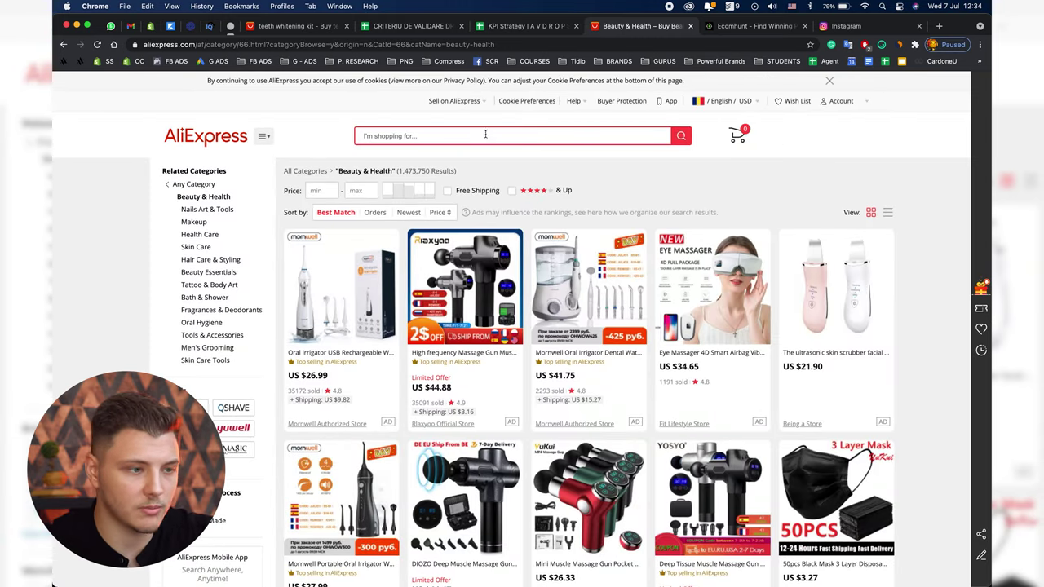
Sort the Beauty & Health products by number of orders.
mouse_move(272, 131)
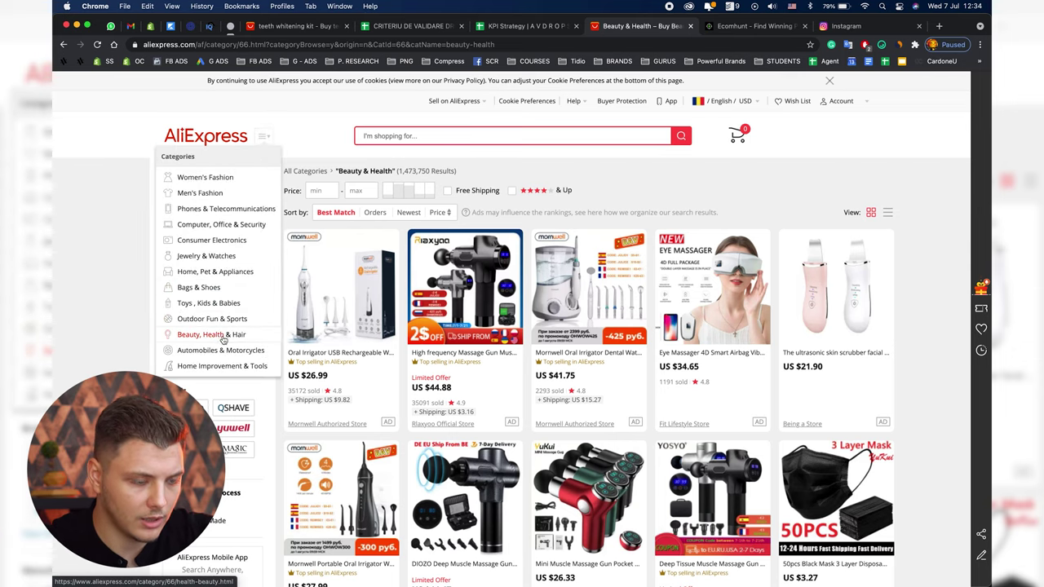
mouse_move(230, 336)
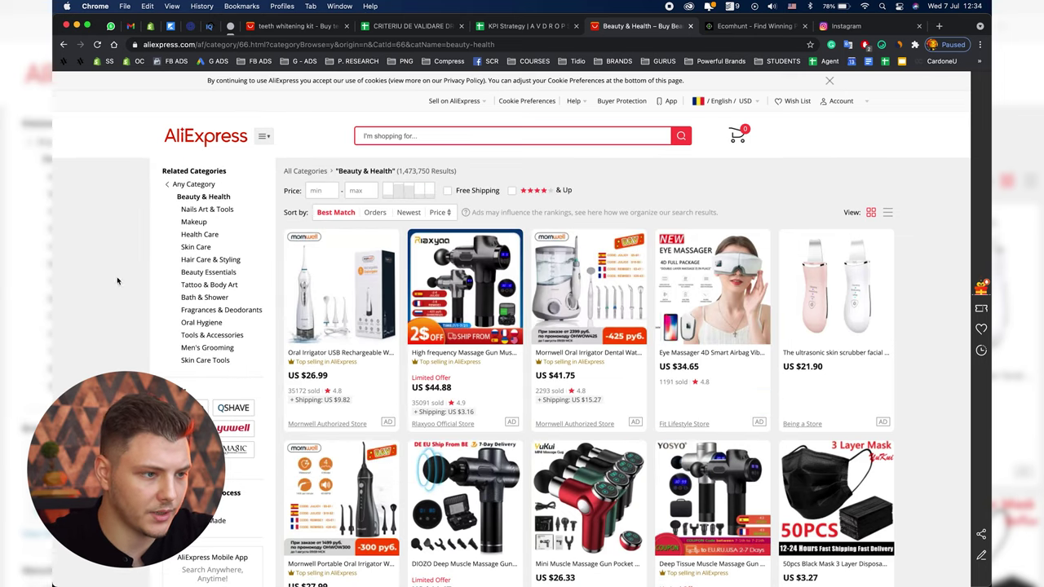
click(375, 214)
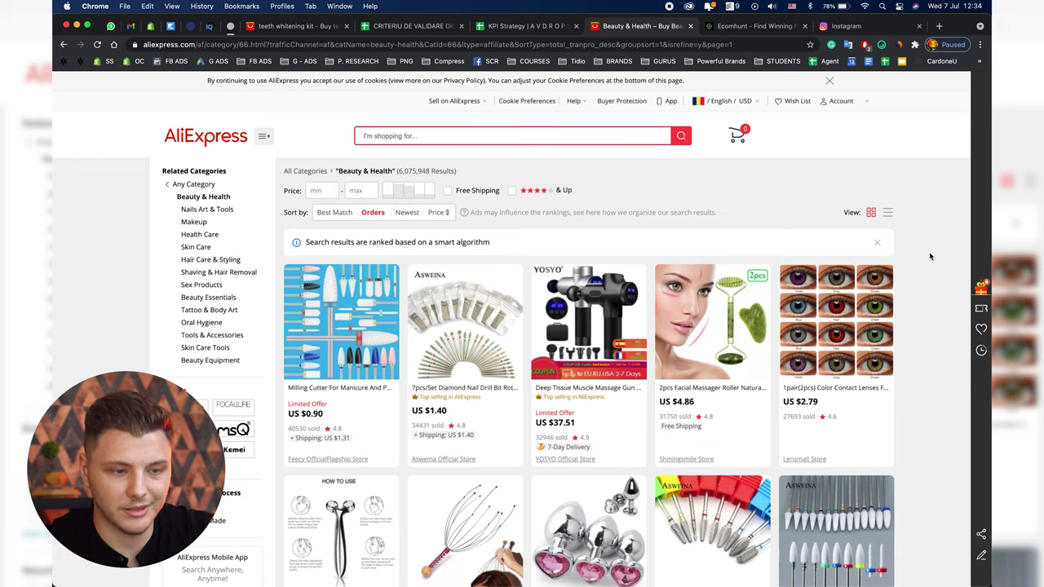
Look through the best-selling products and open the 2pcs Facial Massager Roller jade listing in a separate tab.
scroll(929, 257, down, 1)
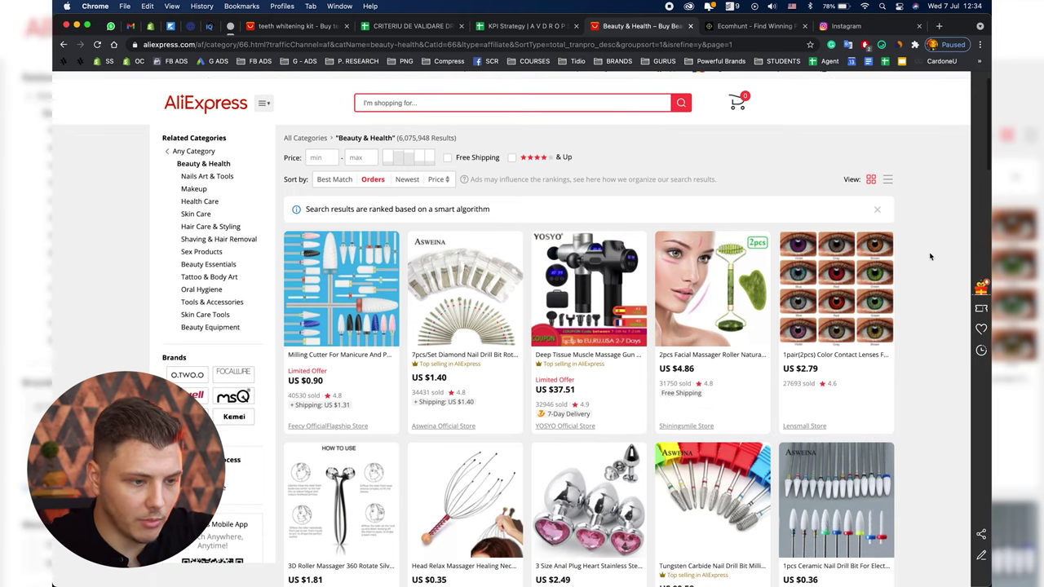
scroll(929, 256, down, 4)
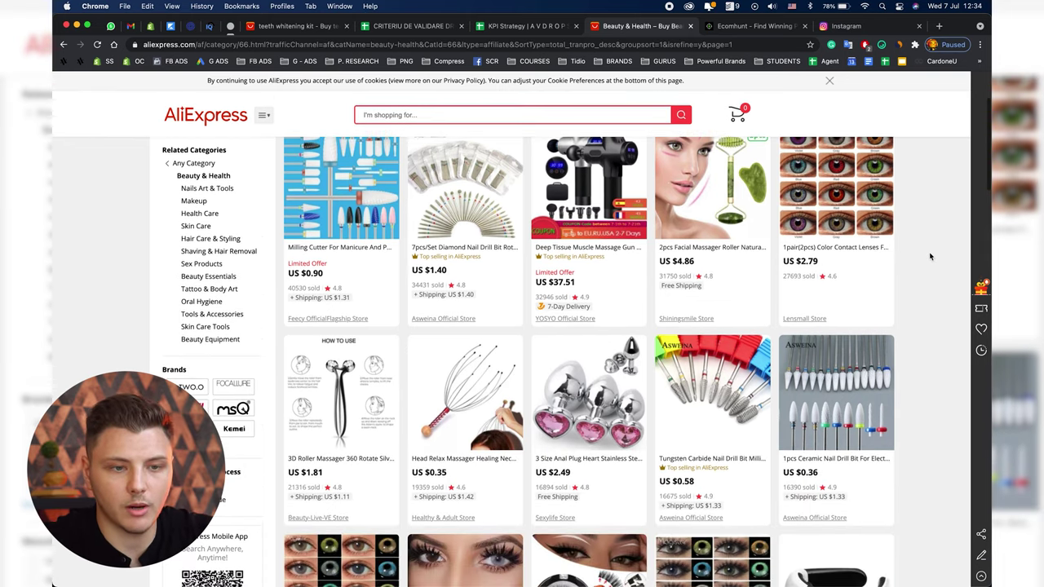
scroll(930, 257, up, 3)
super+click(840, 204)
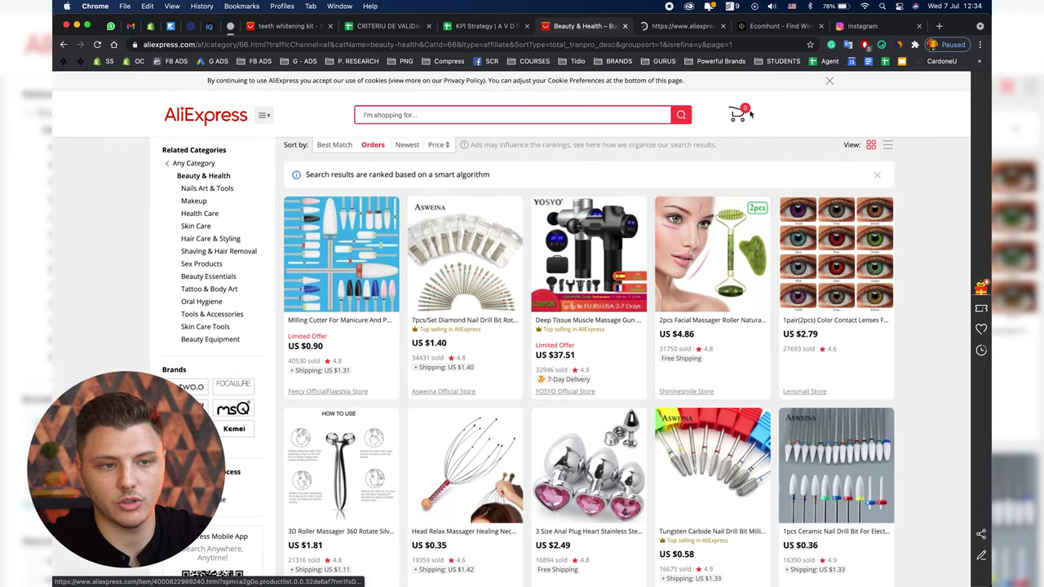
key(ctrl+Tab)
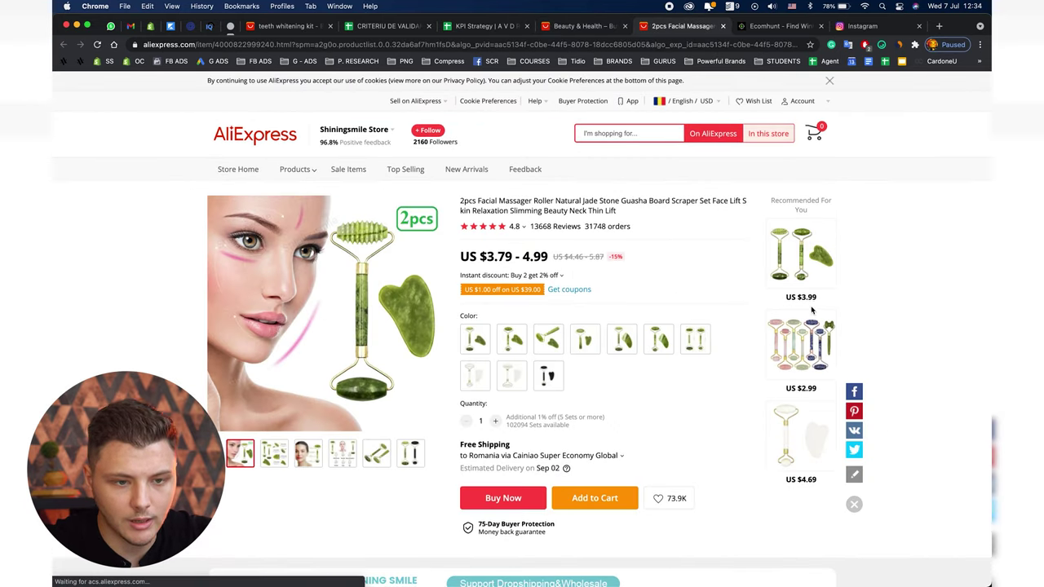